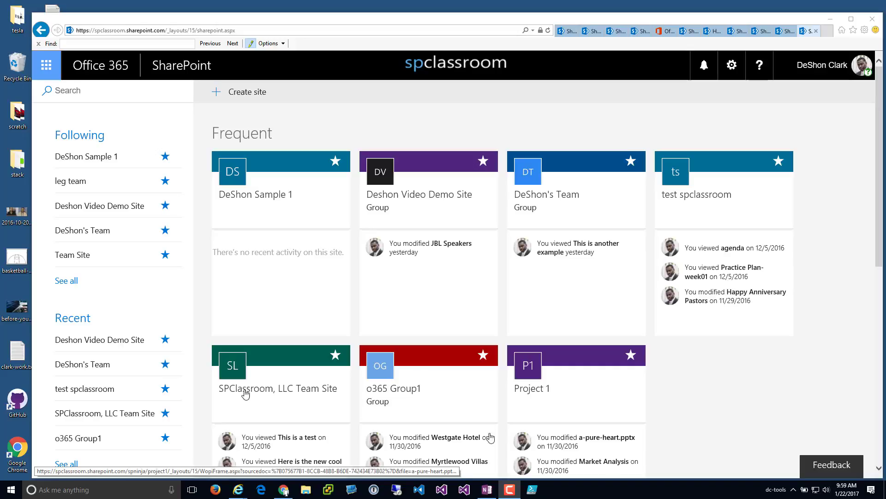
- Start a new team site named 'DeShon Team Test'
click(257, 96)
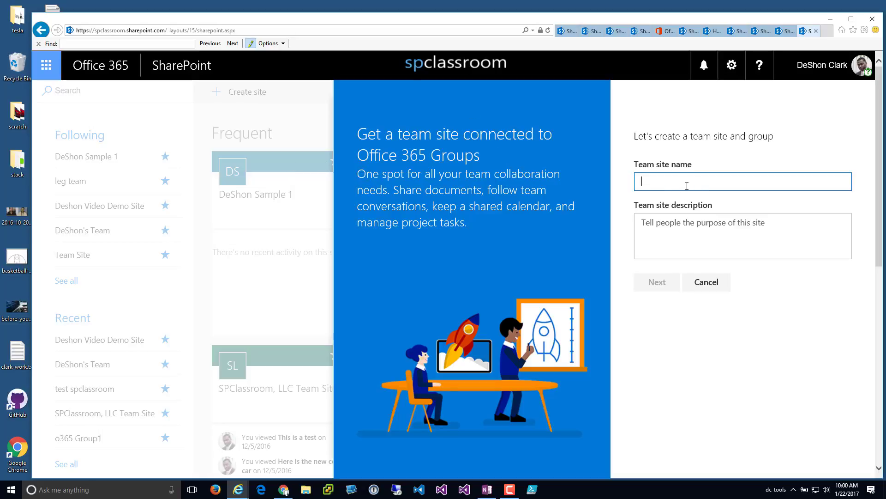
text(DeShon)
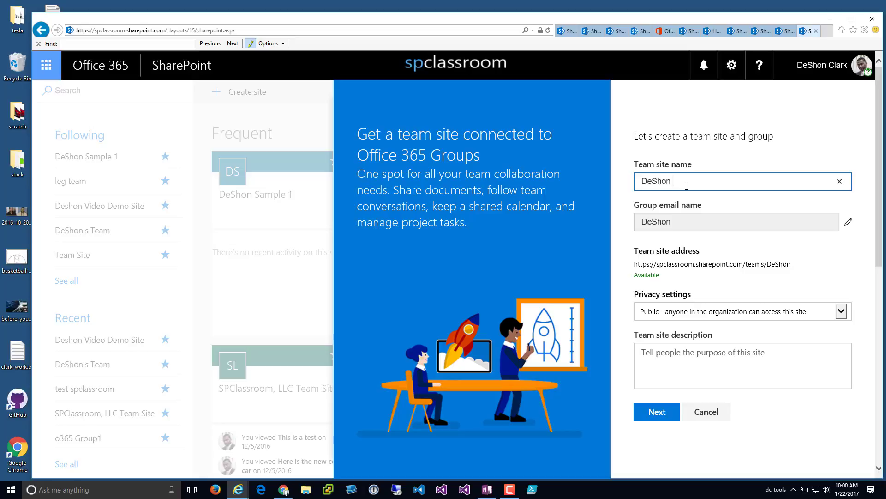
text(Team )
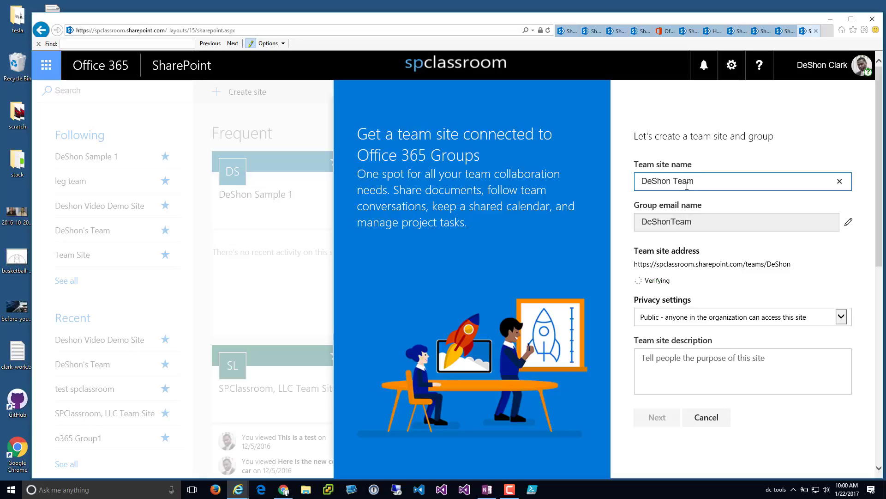
text(Test)
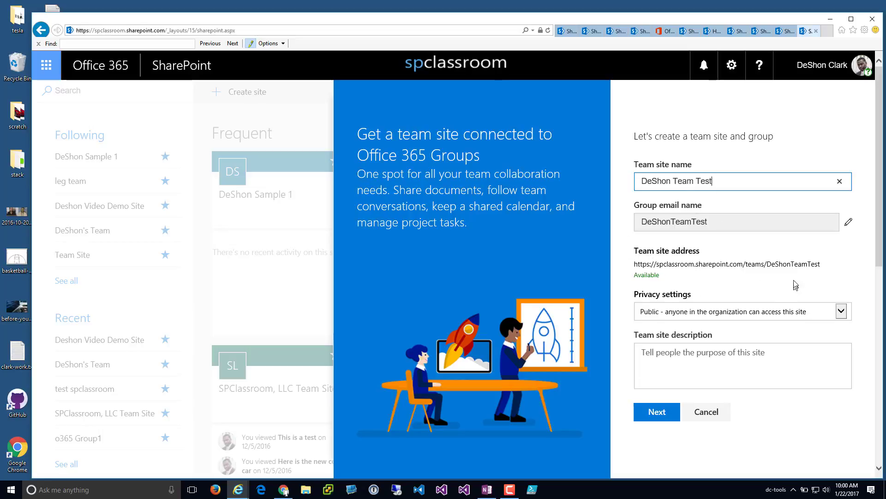
- Highlight the site-name and teams parts of the generated site address
drag(635, 263, 846, 272)
click(813, 270)
click(766, 273)
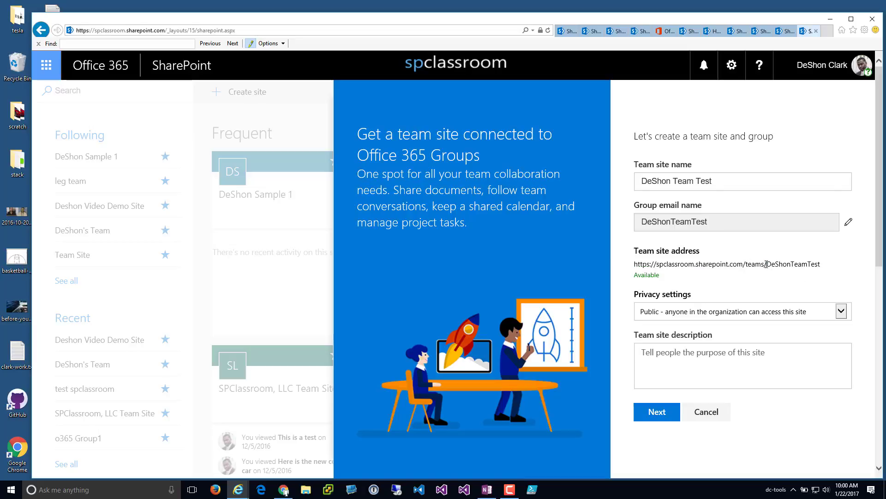
drag(764, 264, 744, 265)
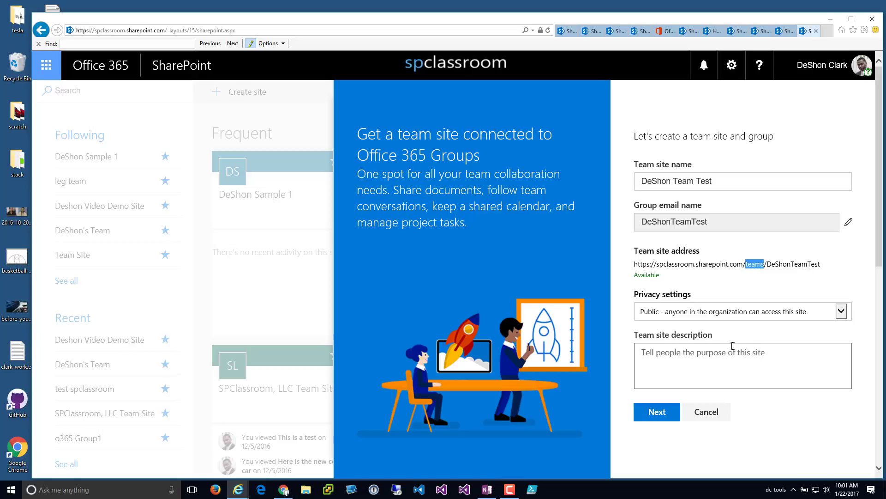
- Switch privacy to Private and back, leaving the site Public
click(664, 315)
click(672, 325)
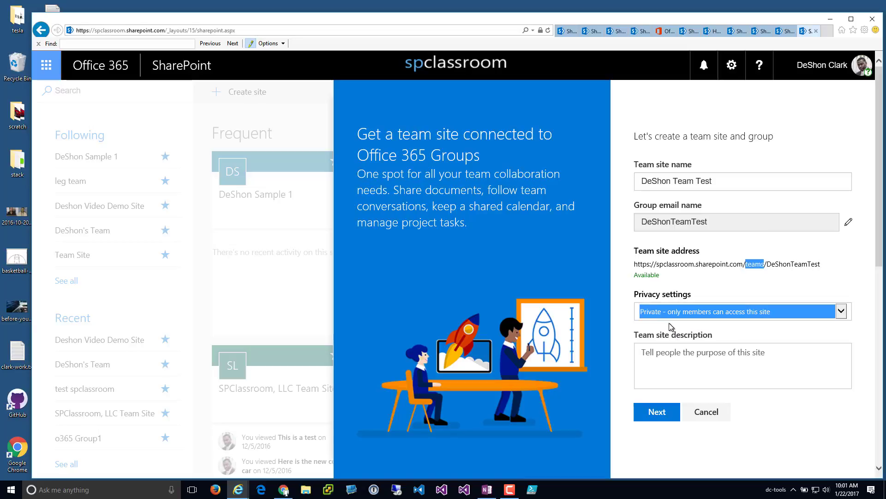
click(665, 314)
click(663, 303)
- Enter the description 'this is brief description' and continue to the group members step
click(701, 361)
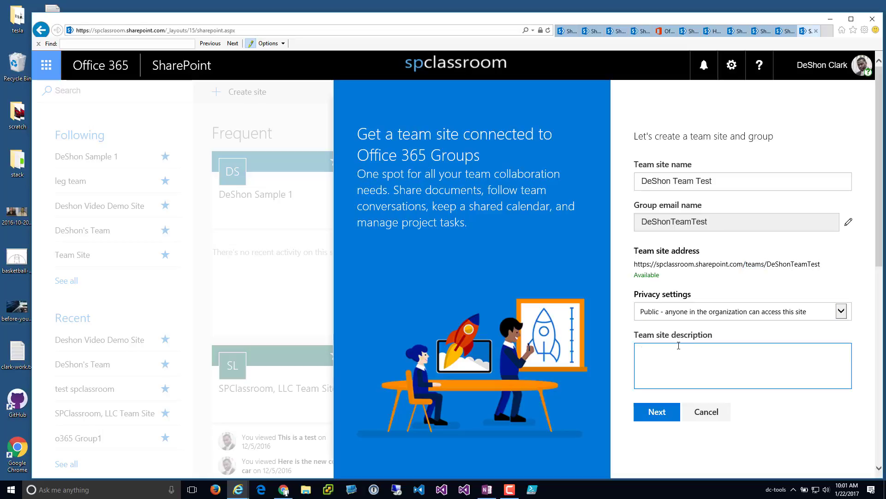
text(this I s)
key(BackSpace)
text(is briefdescir)
key(BackSpace)
key(BackSpace)
key(BackSpace)
text(r)
key(BackSpace)
text(cripto)
key(BackSpace)
text(ion)
click(668, 417)
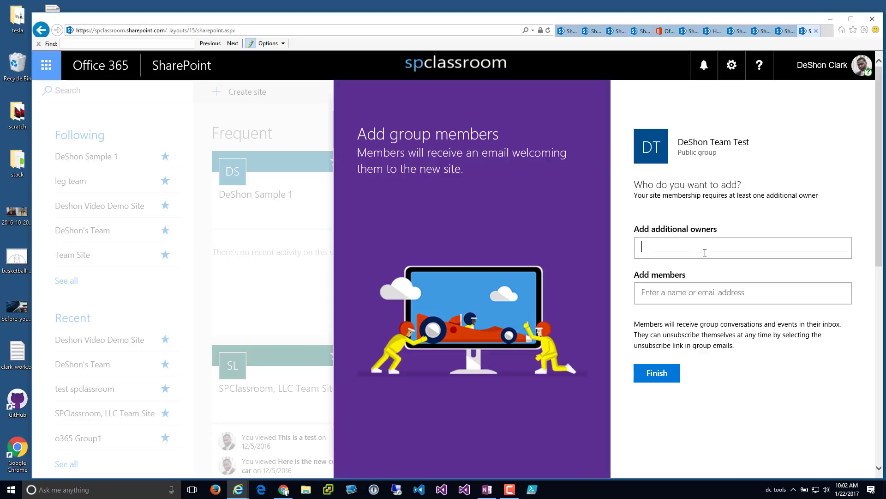
- Add a second user account as an additional owner and finish creating the site
text(clardo)
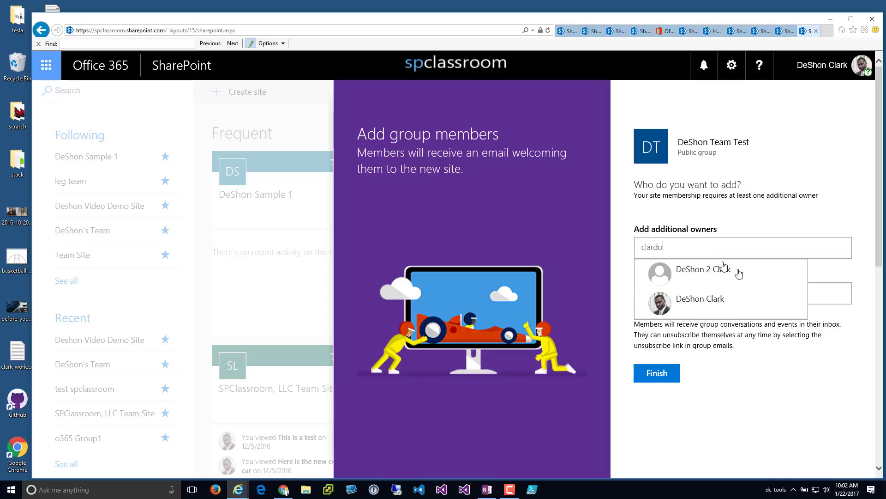
click(725, 273)
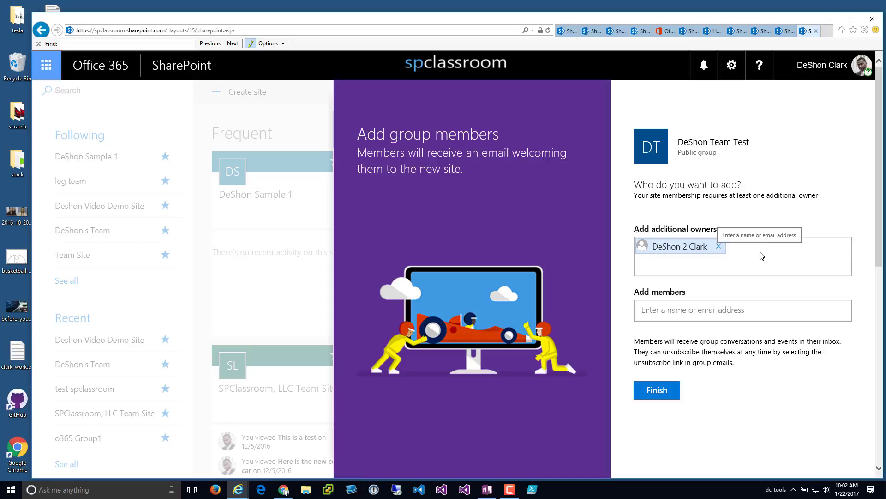
click(711, 309)
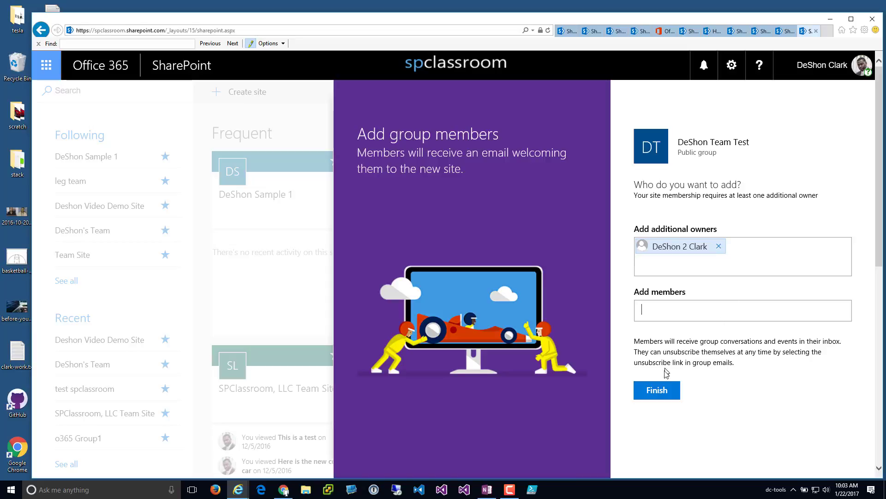
click(664, 396)
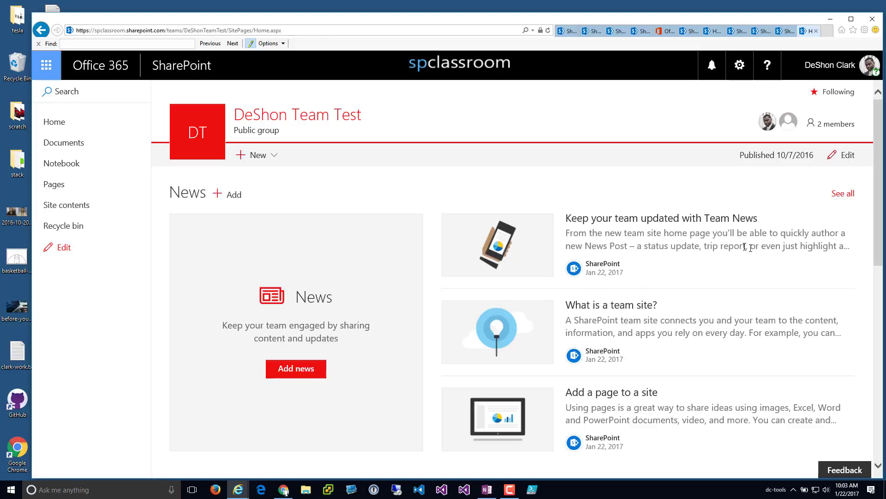
- Switch the DeShon Team Test home page into editing mode
scroll(748, 247, down, 10)
scroll(710, 259, up, 8)
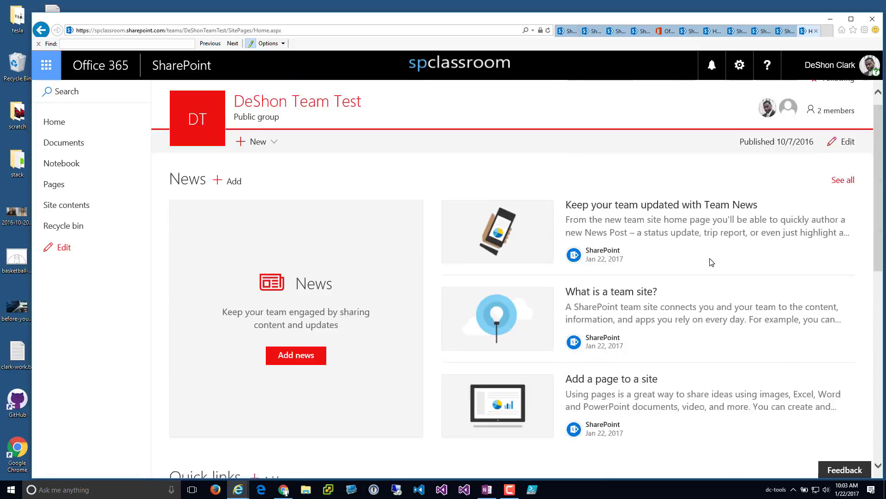
scroll(711, 262, up, 1)
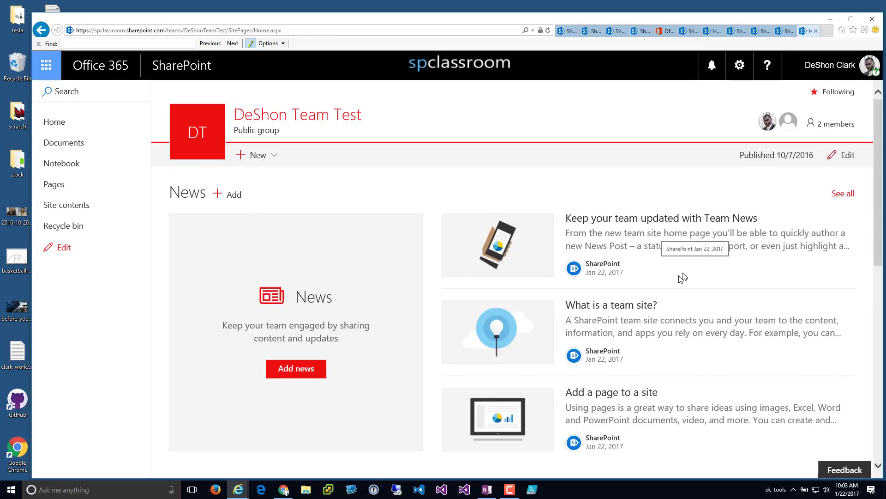
scroll(680, 278, down, 9)
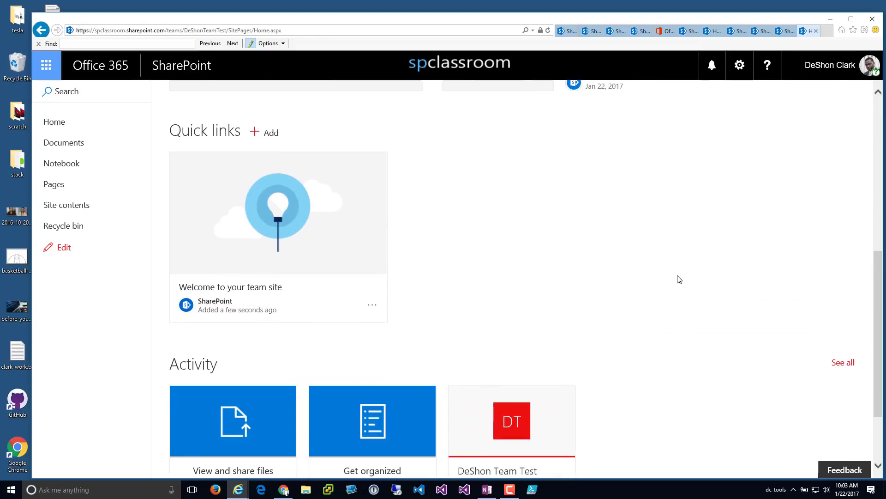
scroll(679, 279, up, 8)
scroll(679, 279, down, 2)
scroll(679, 279, down, 5)
scroll(678, 277, up, 7)
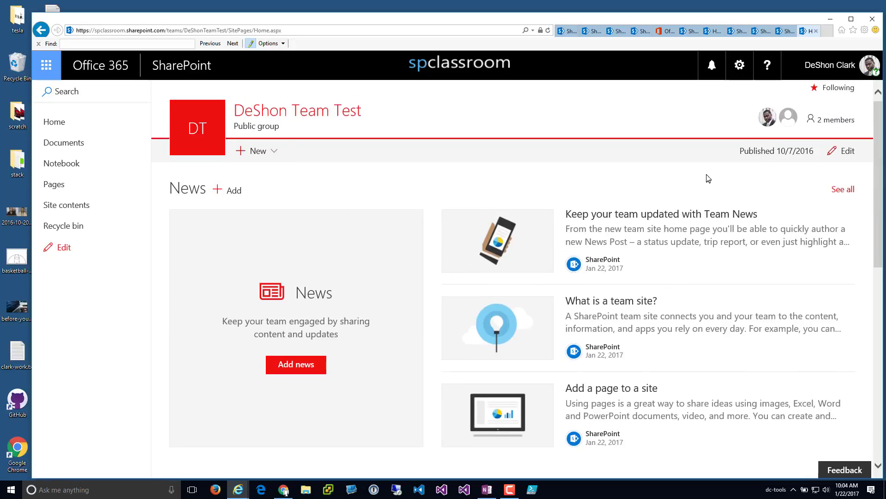
click(842, 155)
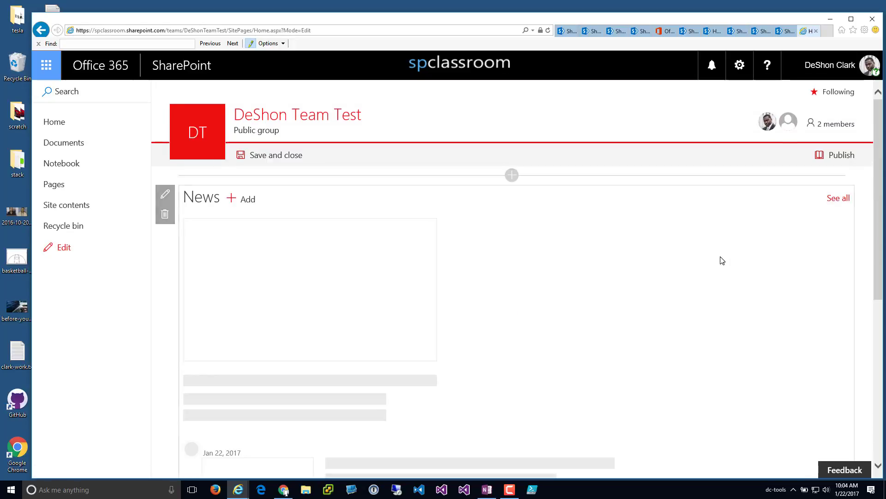
- Browse the web parts available below News, then close the toolbox
scroll(728, 268, down, 5)
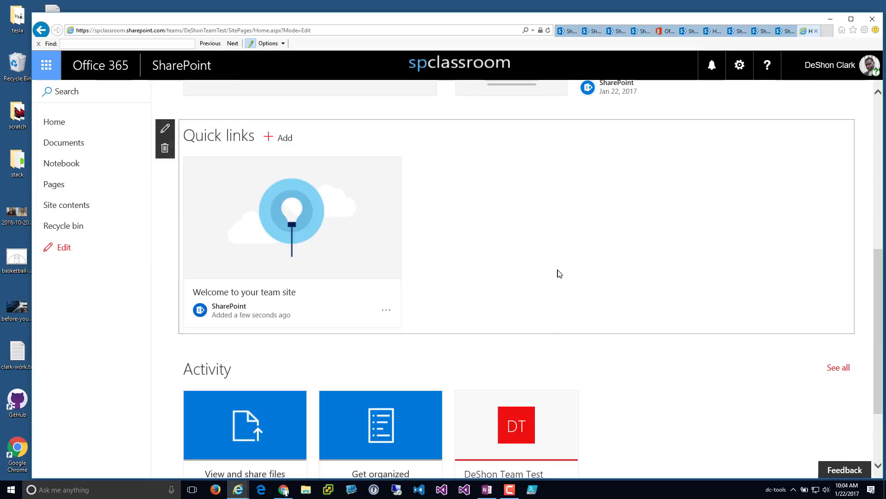
scroll(496, 259, up, 2)
scroll(501, 237, up, 3)
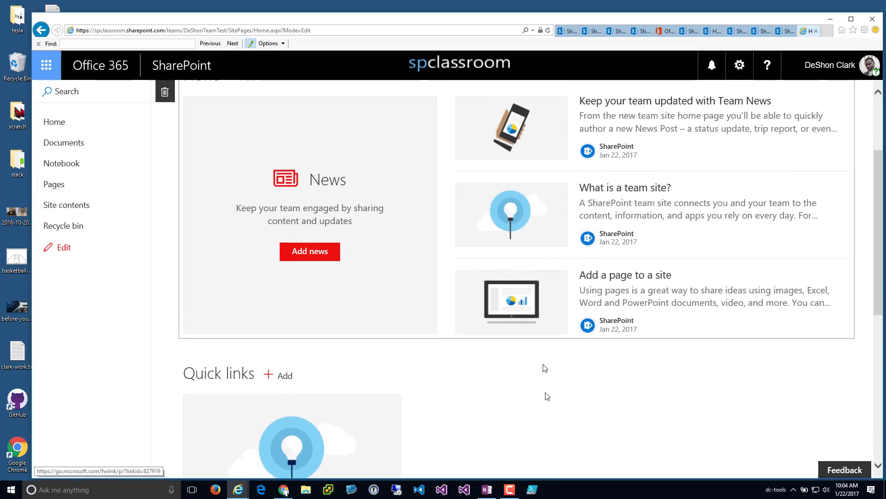
click(512, 349)
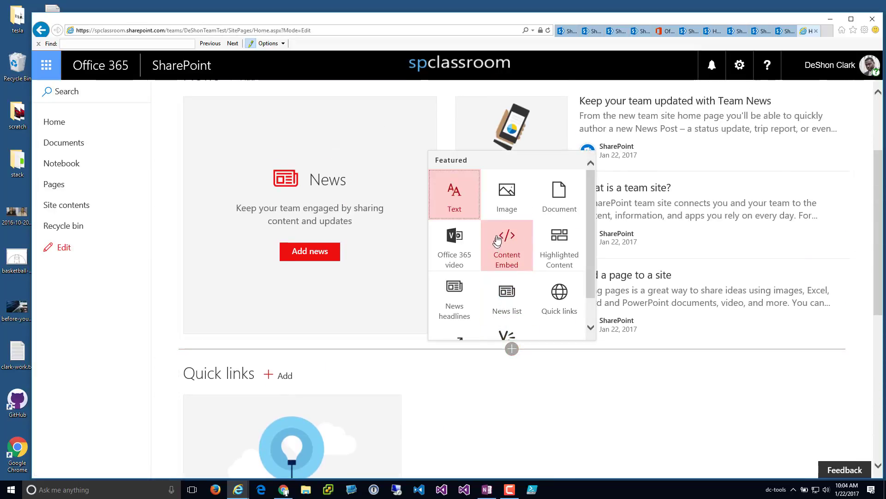
drag(589, 270, 590, 293)
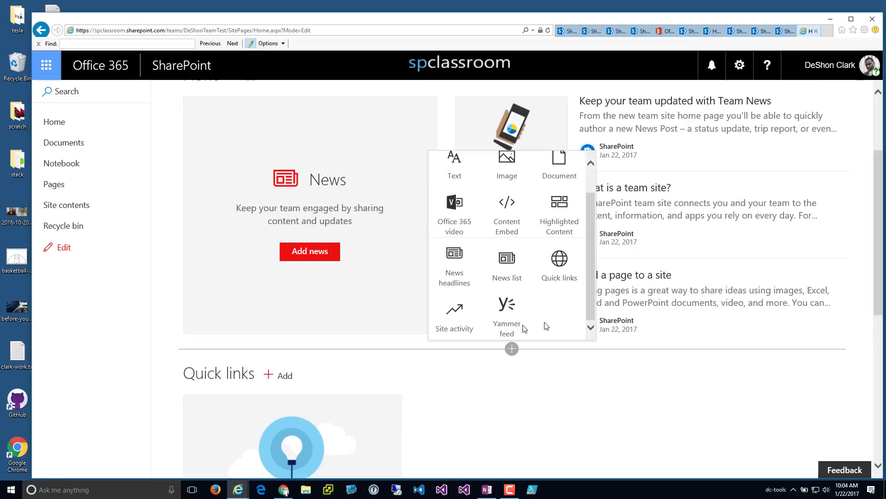
scroll(561, 258, up, 1)
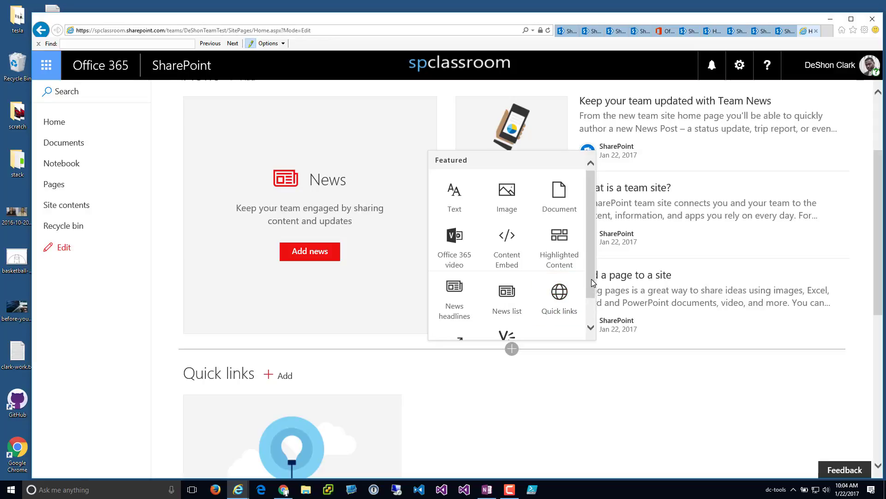
drag(592, 279, 590, 302)
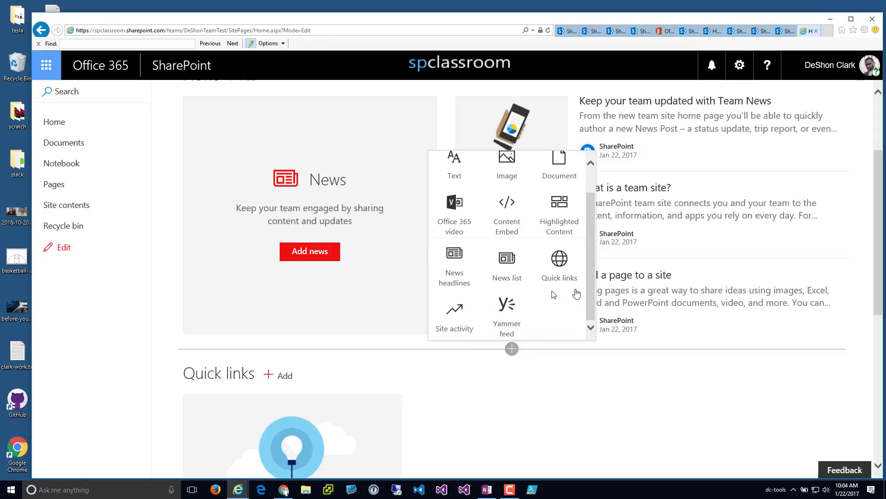
scroll(594, 249, up, 1)
drag(594, 247, 593, 243)
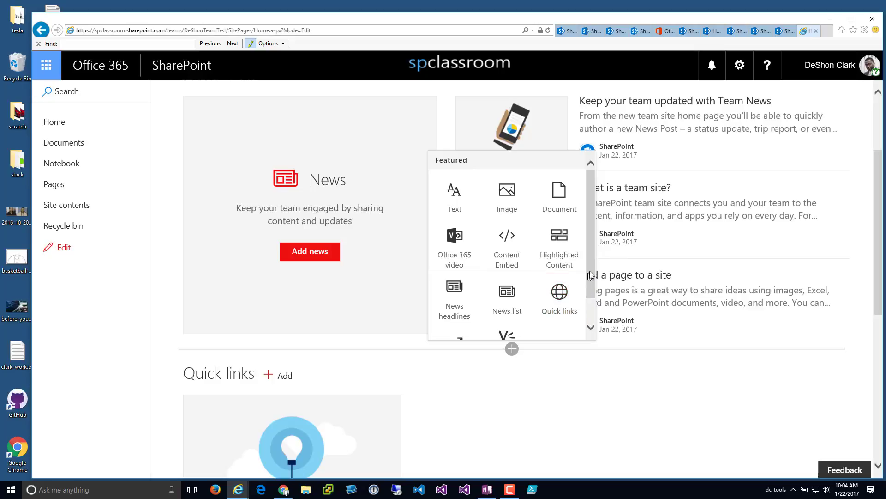
scroll(594, 271, down, 1)
scroll(588, 263, up, 1)
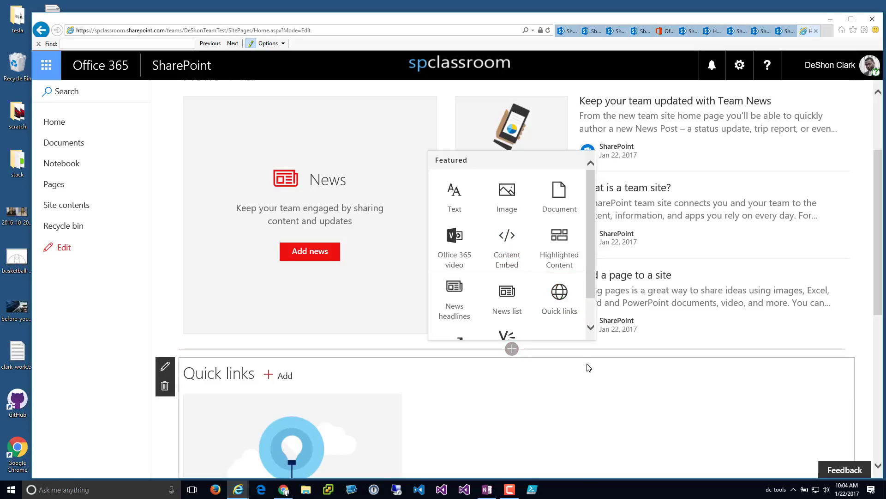
click(668, 346)
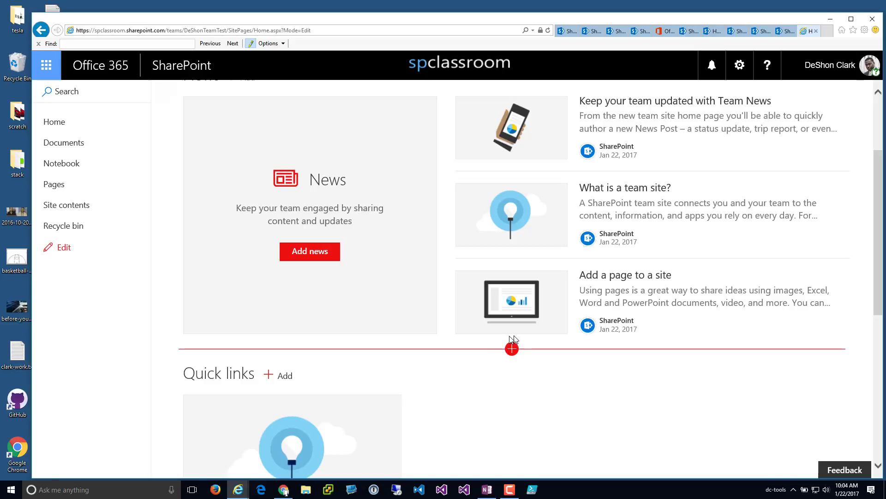
click(512, 348)
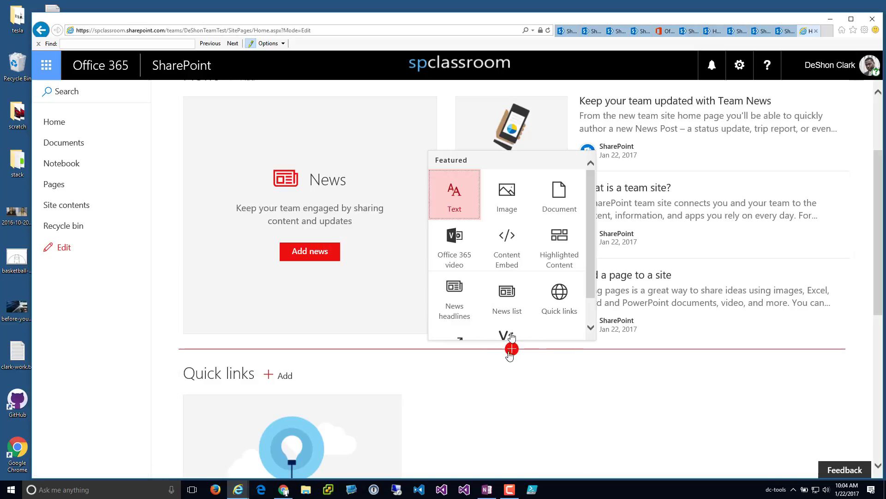
scroll(587, 281, down, 1)
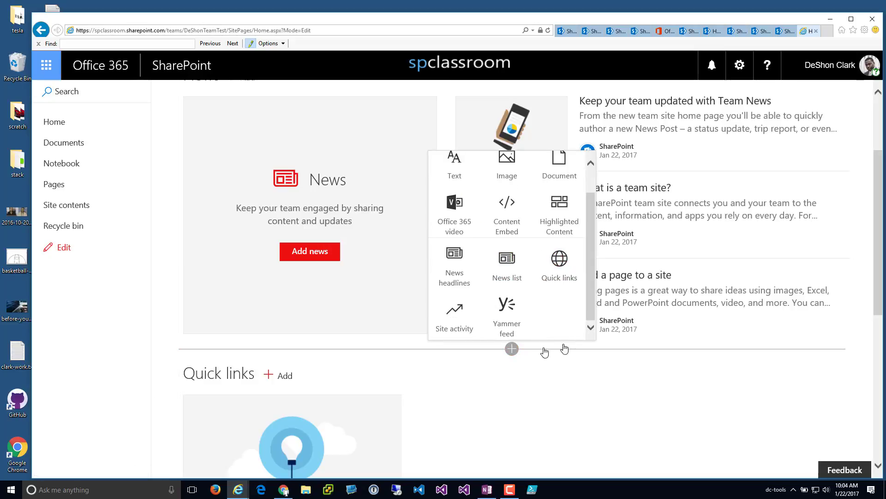
click(630, 348)
scroll(635, 255, up, 3)
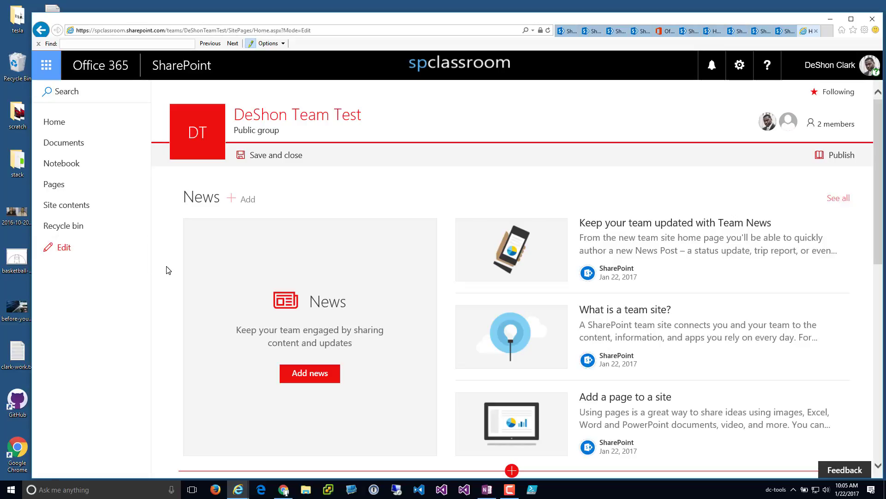
scroll(283, 331, down, 10)
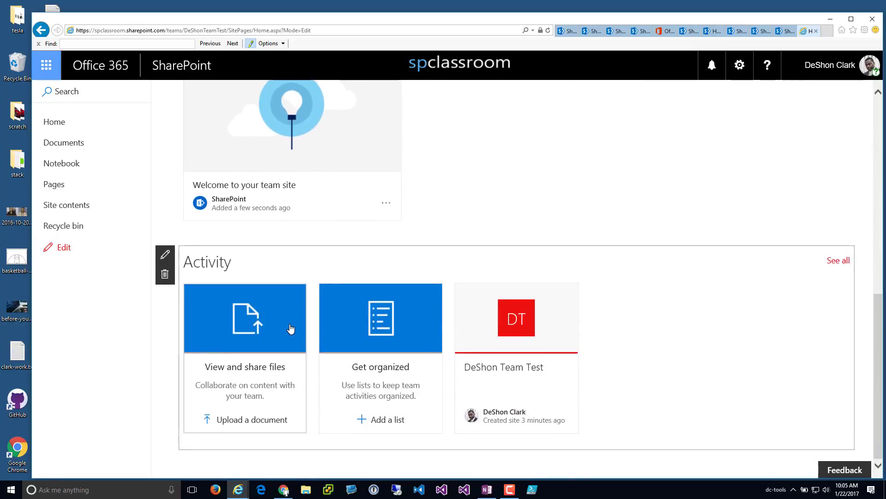
scroll(291, 329, up, 10)
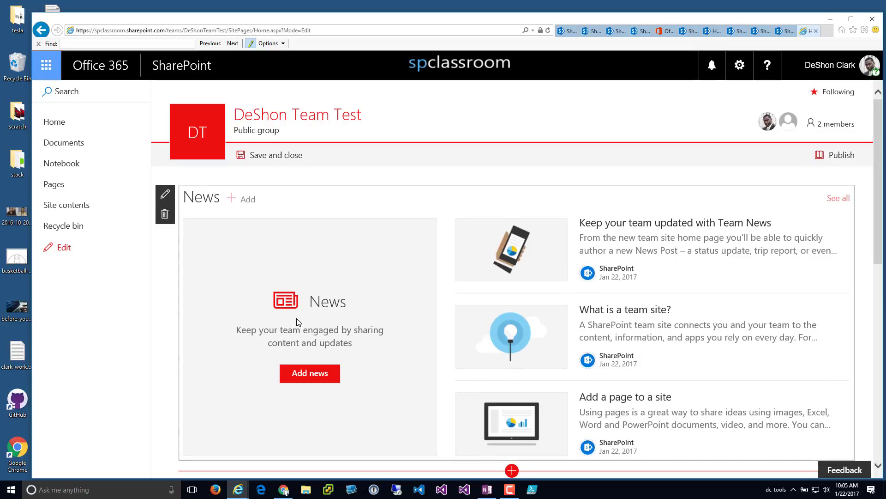
- Review the site information panel, keeping name, description and Public privacy unchanged
click(740, 69)
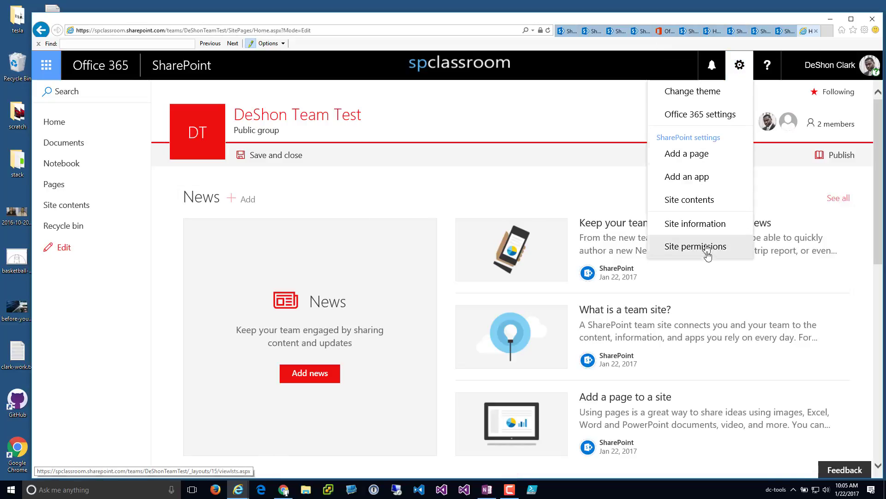
click(695, 224)
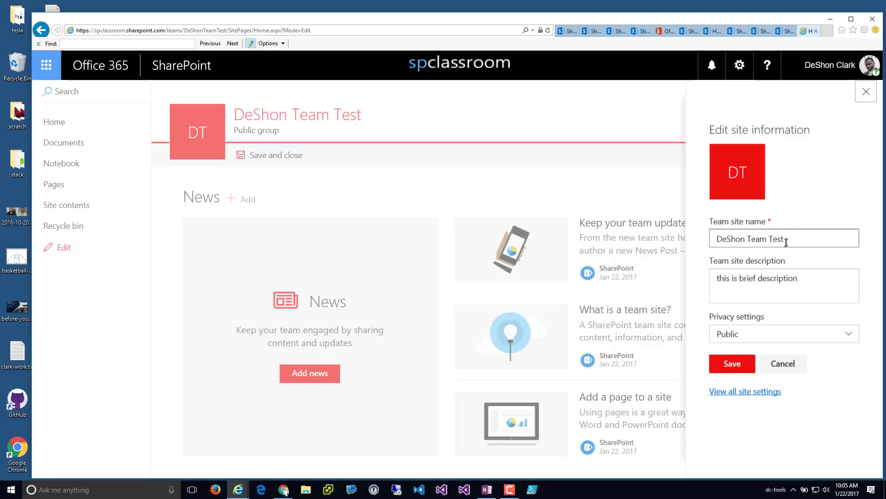
drag(800, 283, 700, 291)
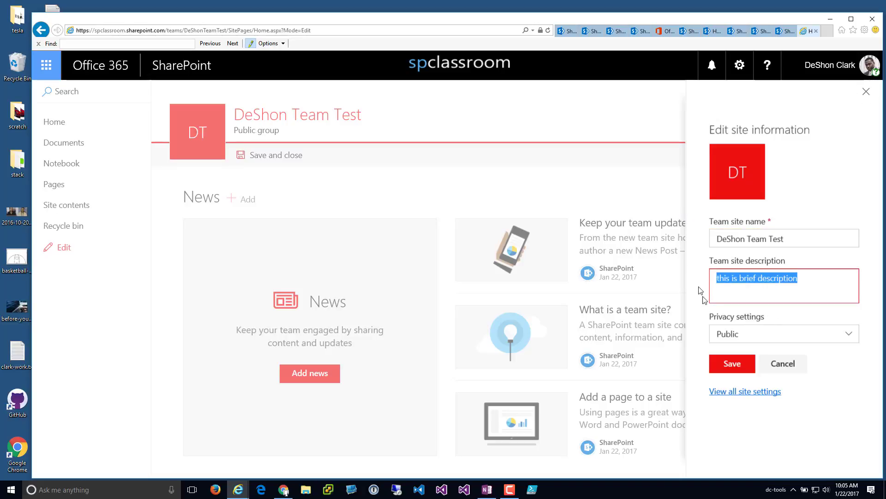
click(729, 336)
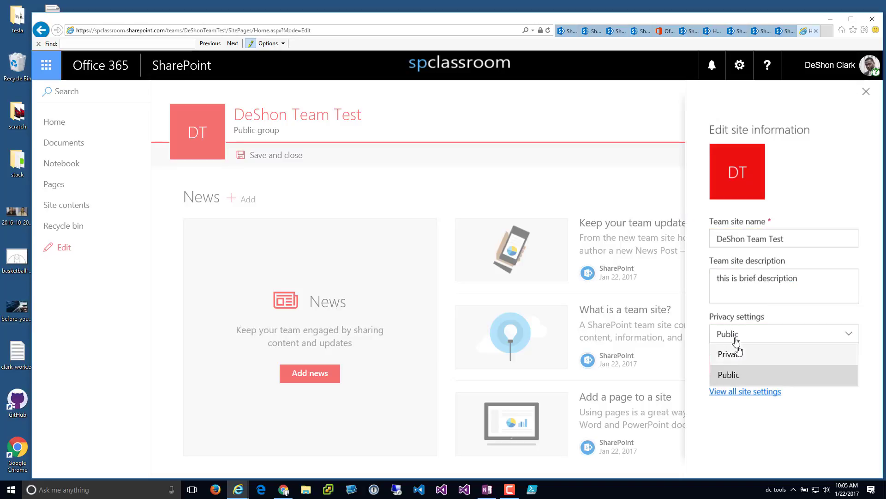
click(774, 322)
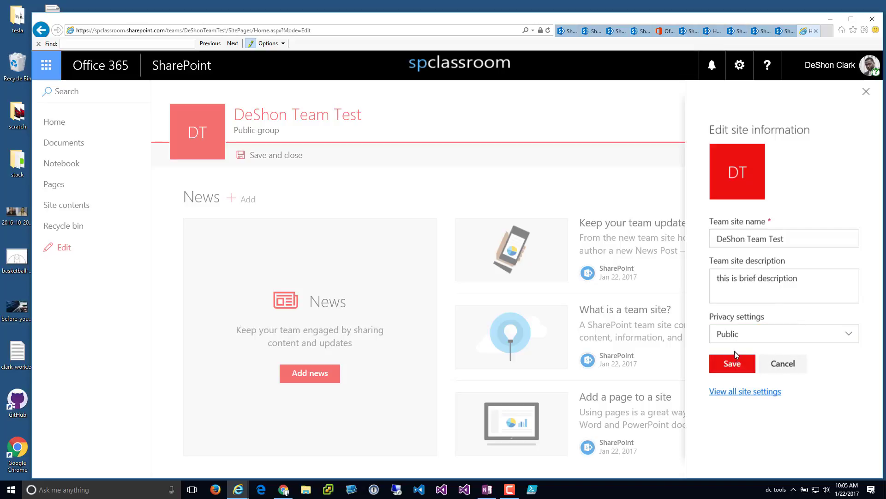
- Open the full Site Settings page and scroll through its sections
click(736, 392)
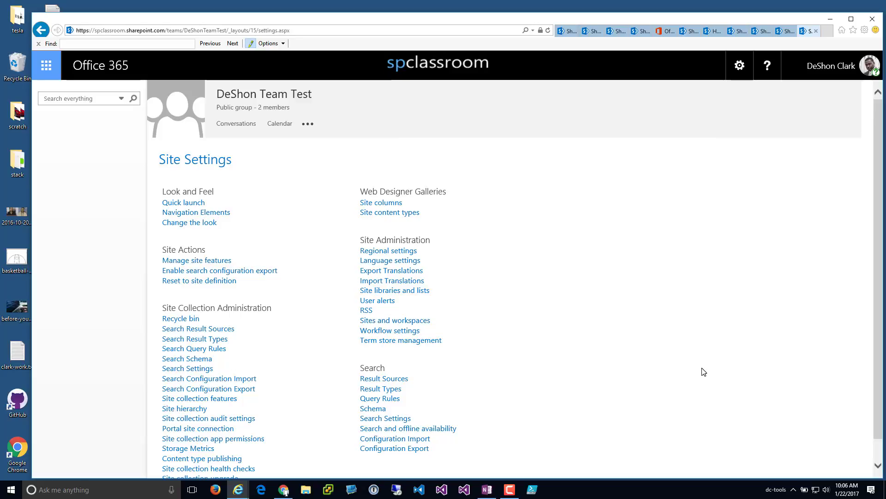
scroll(704, 372, down, 1)
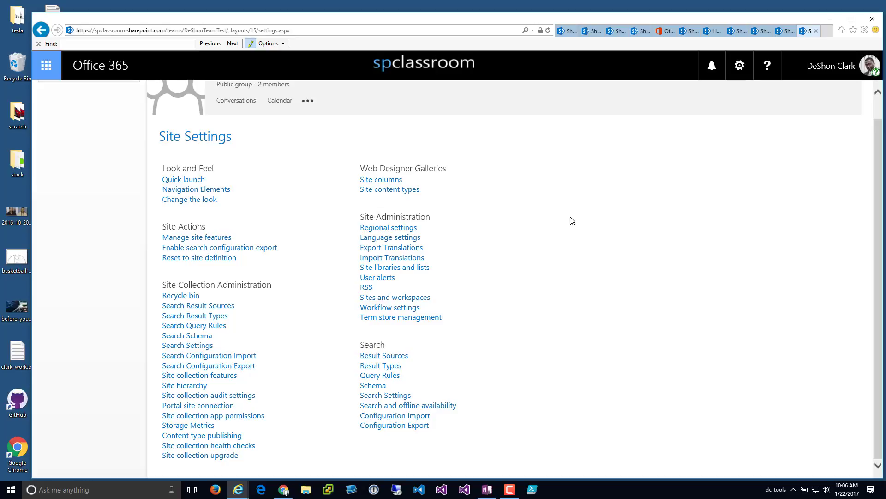
scroll(275, 161, up, 1)
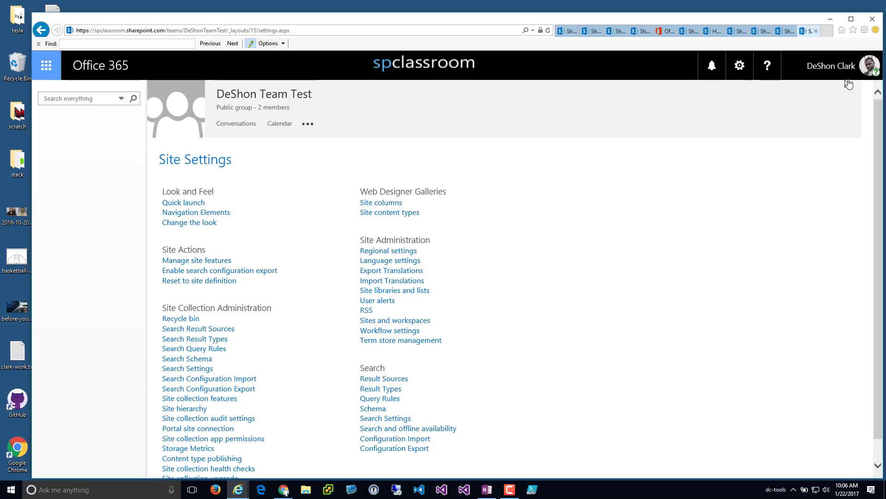
- Go back to the DeShon Team Test home page and view its group members
click(38, 34)
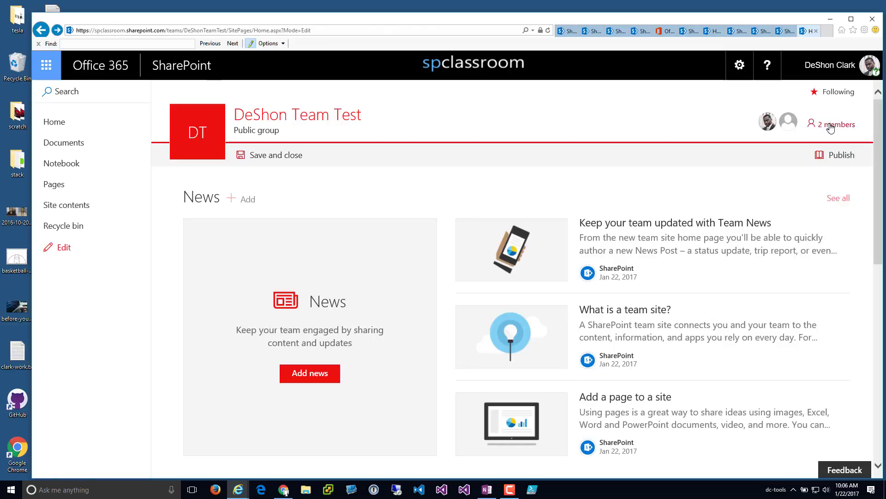
click(831, 124)
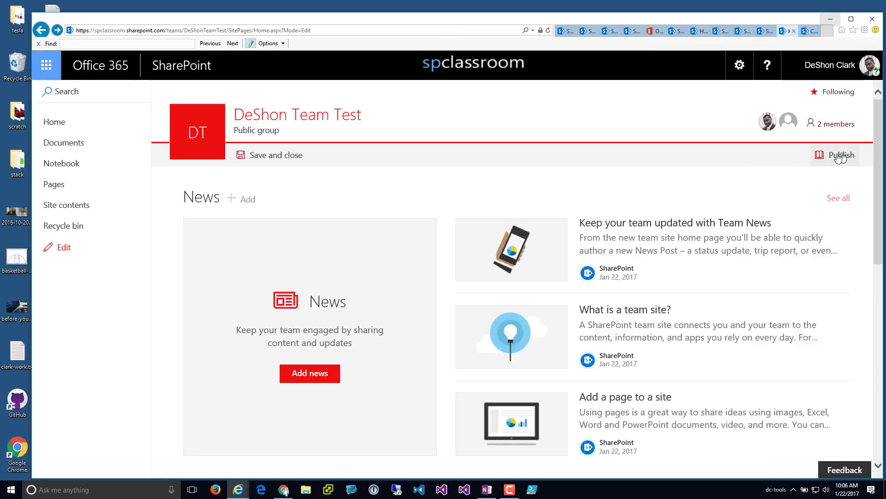
click(740, 65)
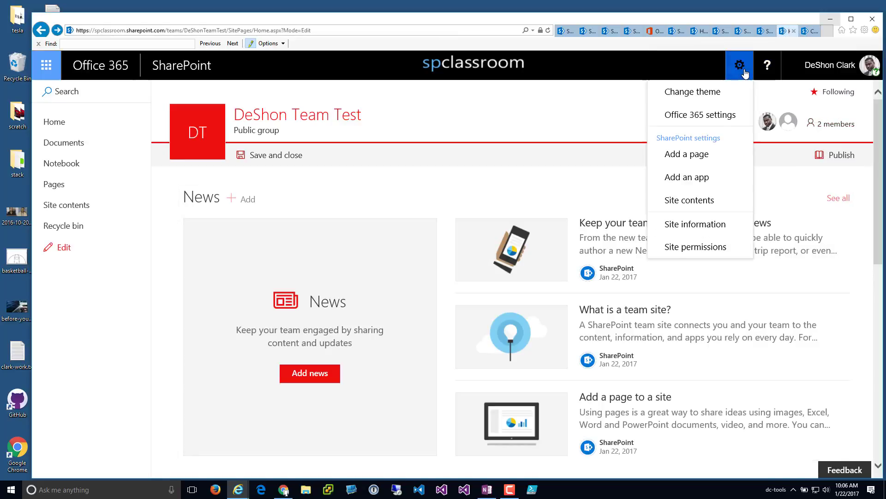
click(809, 160)
mouse_move(696, 174)
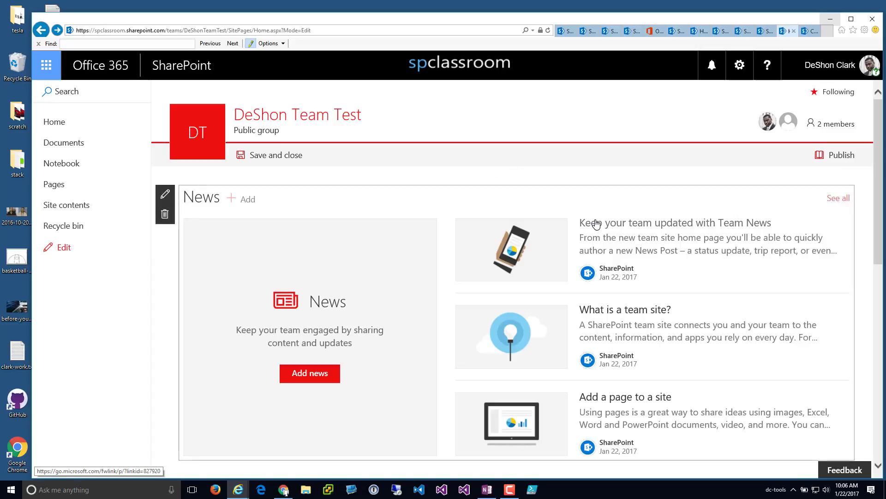
- Open the Office 365 Admin center, then the SharePoint admin center from Admin centers
click(46, 66)
scroll(156, 364, down, 2)
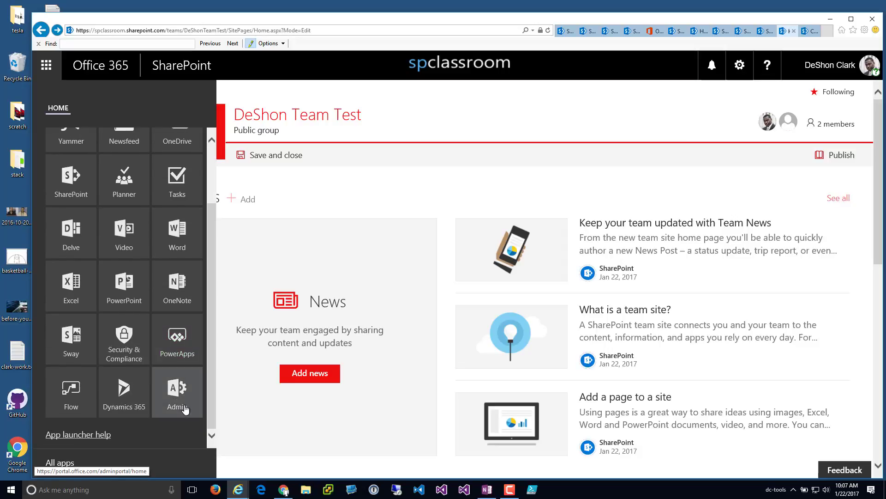
click(169, 393)
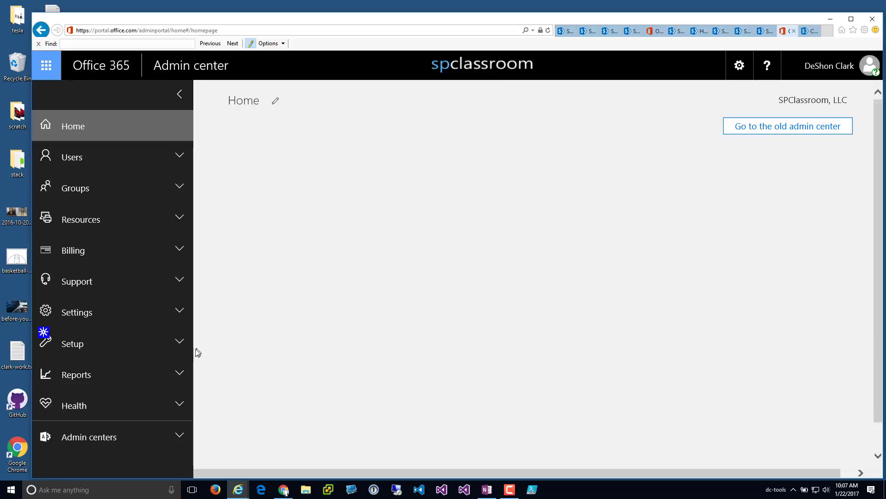
scroll(134, 406, down, 6)
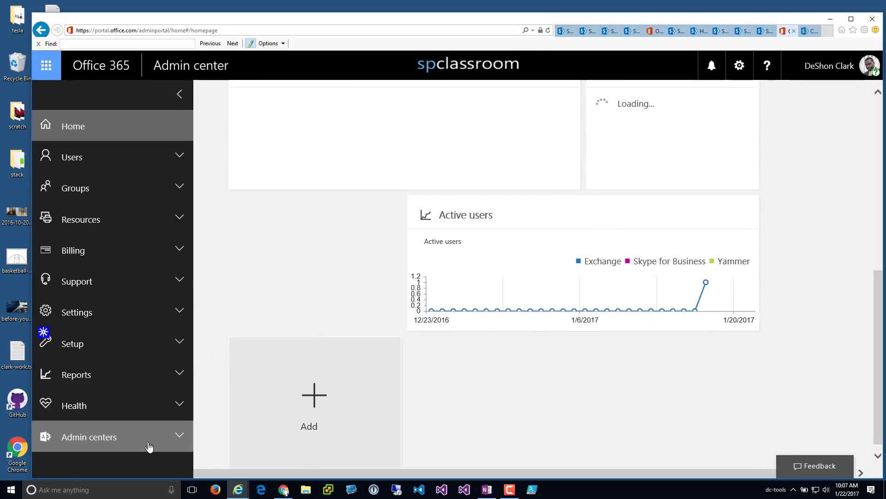
click(149, 441)
scroll(166, 415, down, 4)
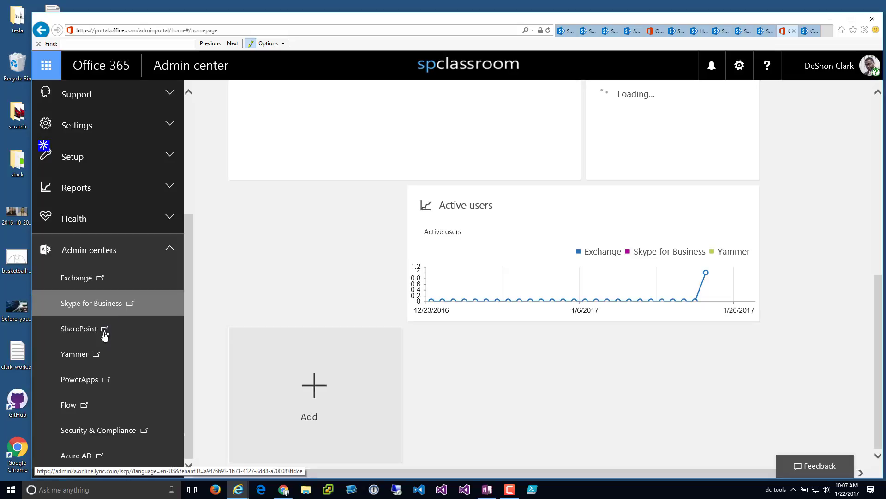
click(106, 328)
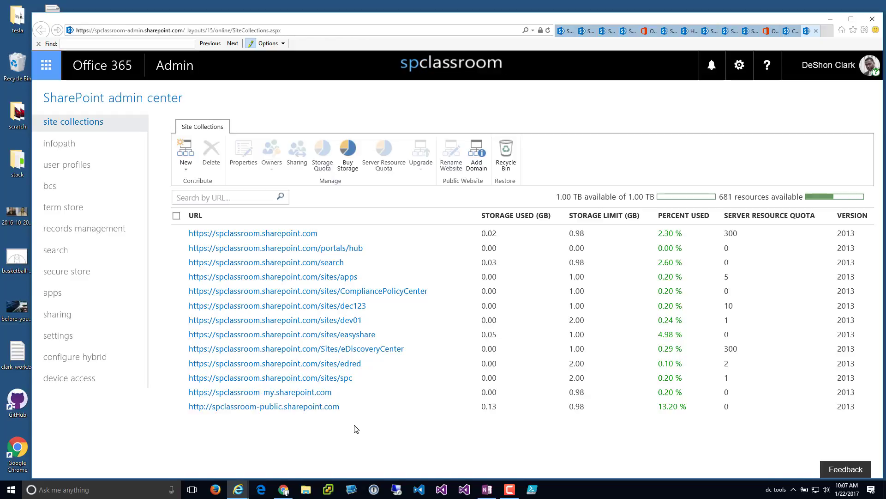
right_click(353, 446)
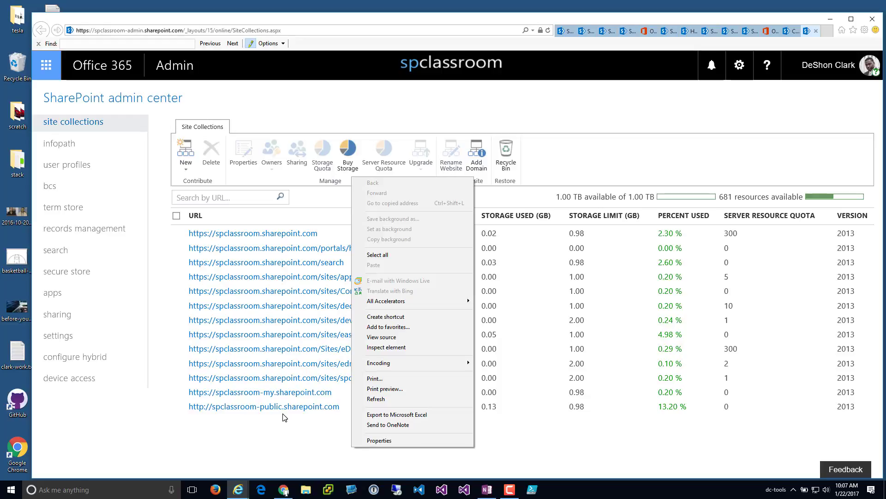
click(335, 472)
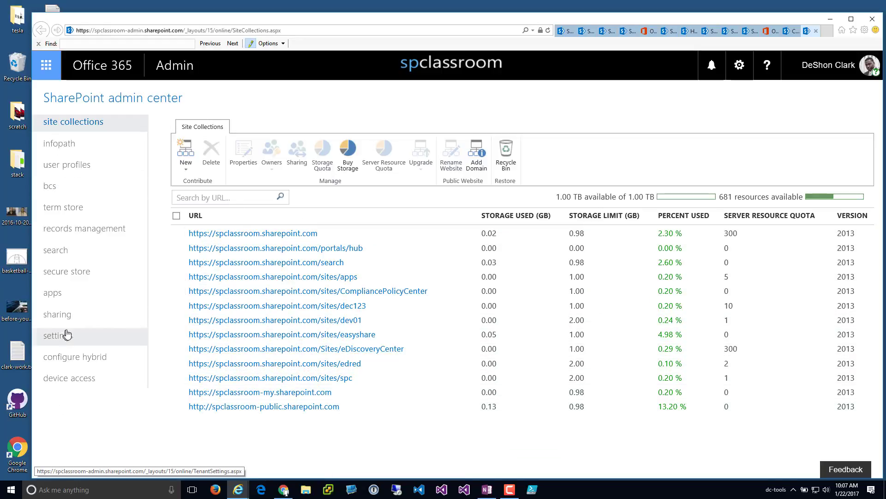
mouse_move(53, 262)
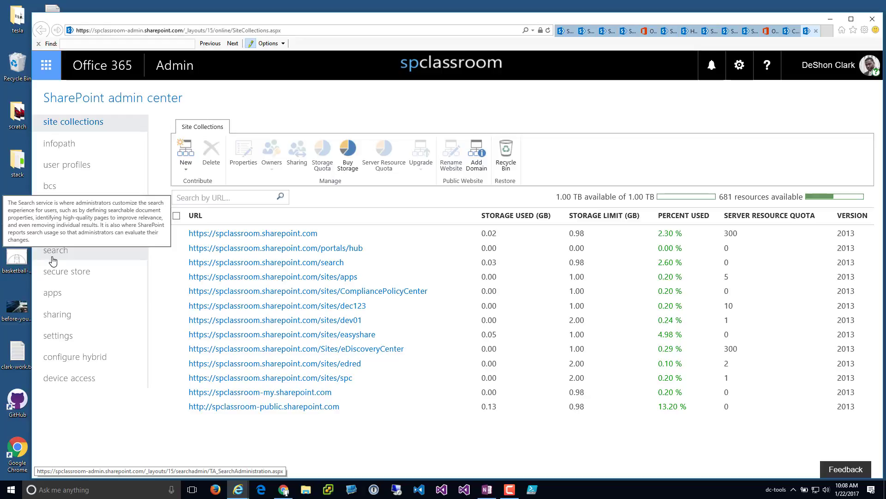
- Open SharePoint admin settings and highlight the Site Creation heading and classic-site option
click(61, 338)
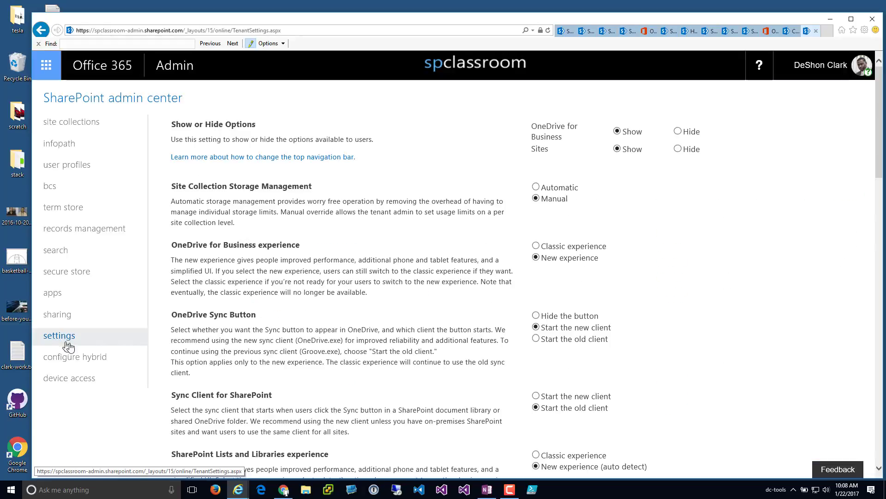
scroll(330, 307, down, 20)
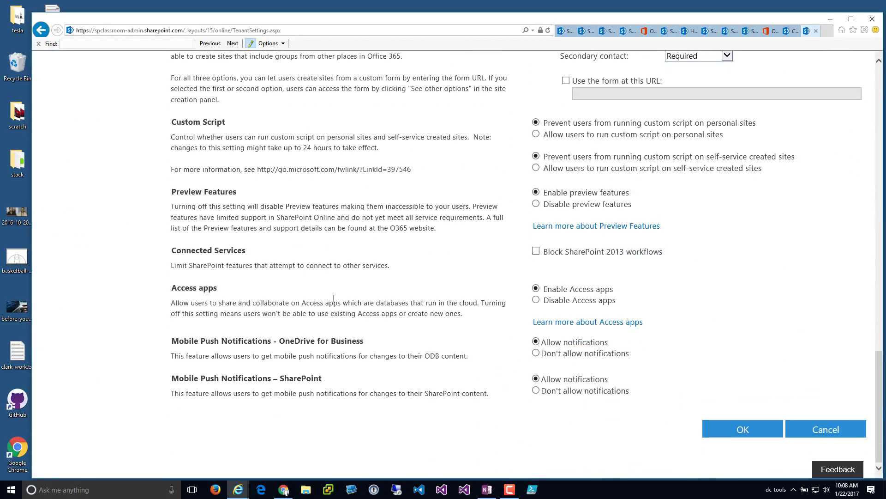
scroll(333, 298, up, 4)
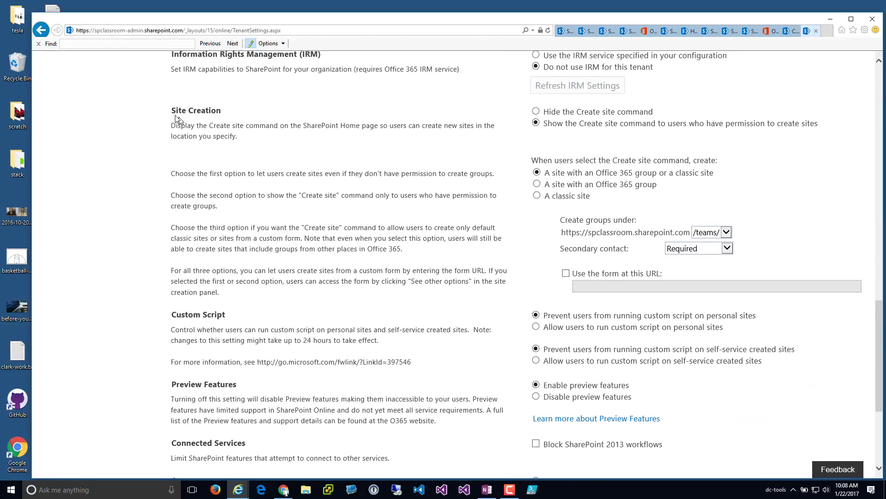
triple_click(215, 116)
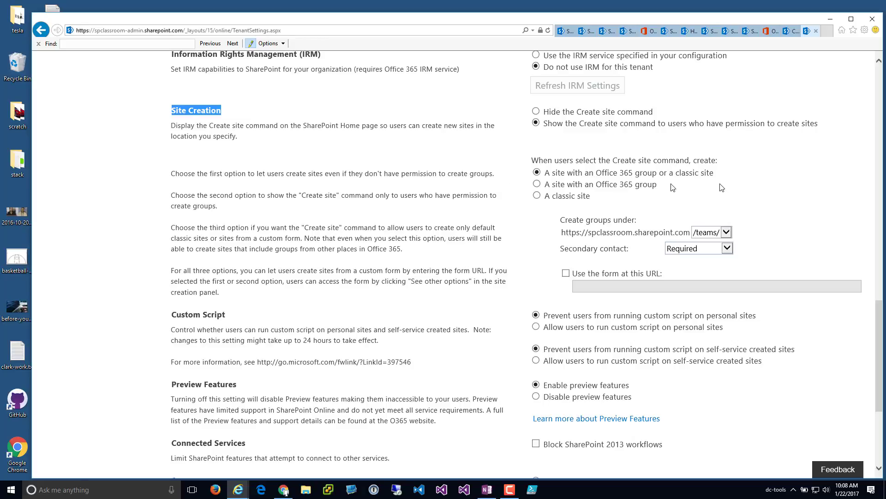
mouse_move(716, 171)
mouse_down()
mouse_move(561, 159)
mouse_move(567, 172)
mouse_move(658, 185)
mouse_move(714, 173)
mouse_up()
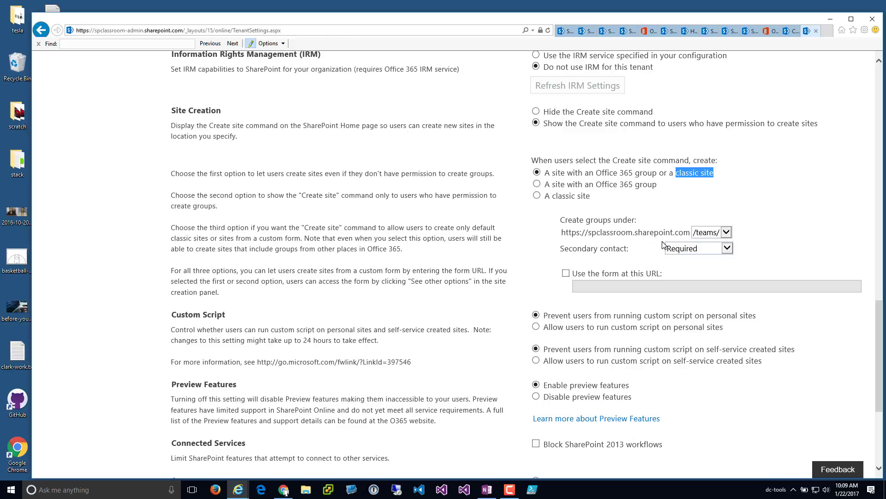
click(697, 232)
click(703, 222)
click(711, 236)
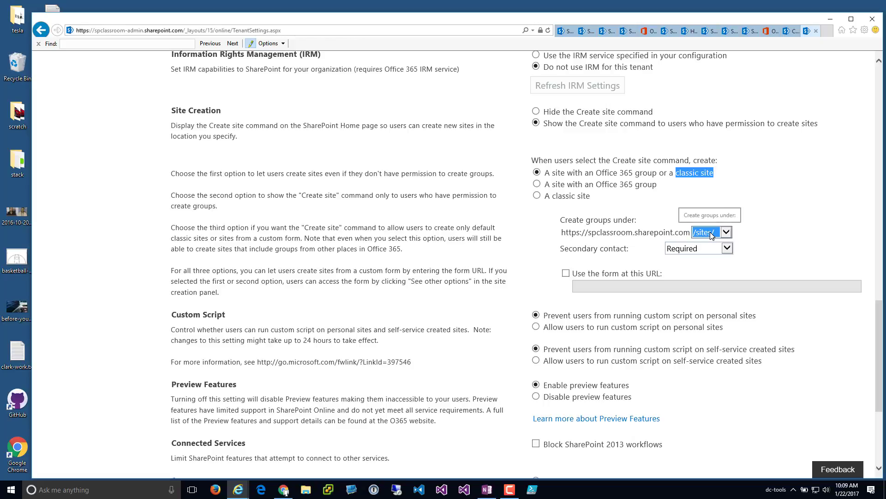
click(711, 243)
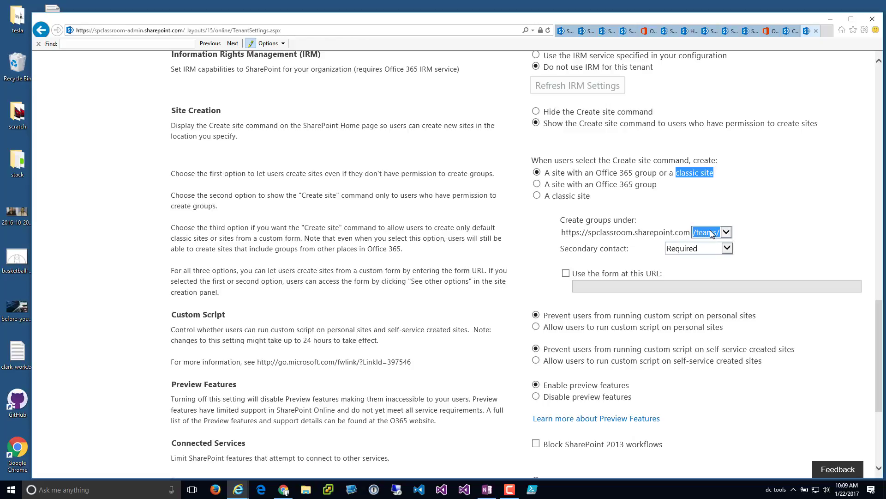
click(727, 251)
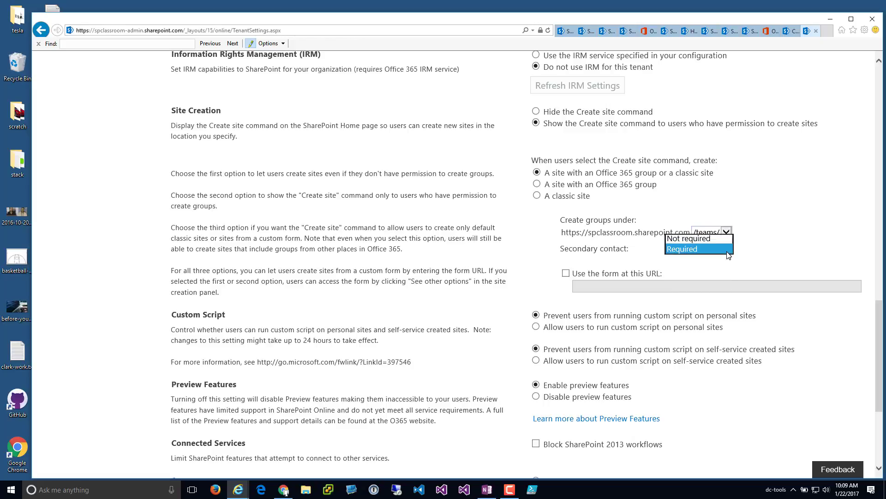
triple_click(577, 255)
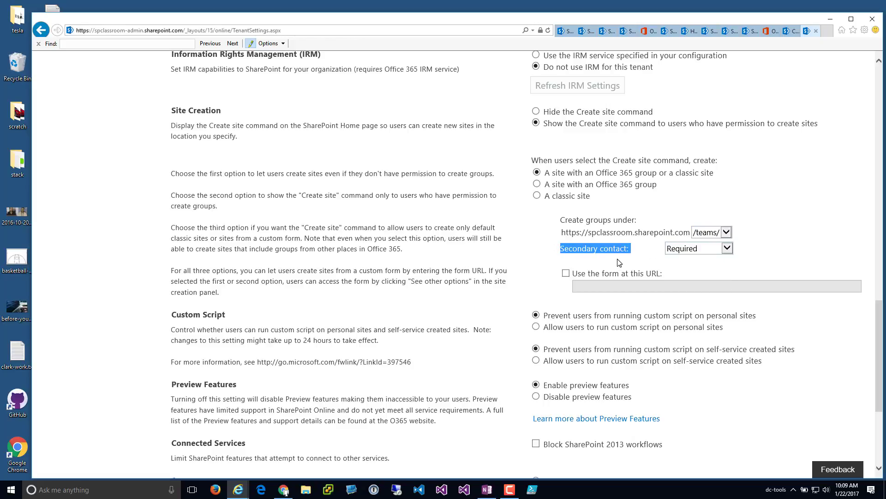
click(585, 275)
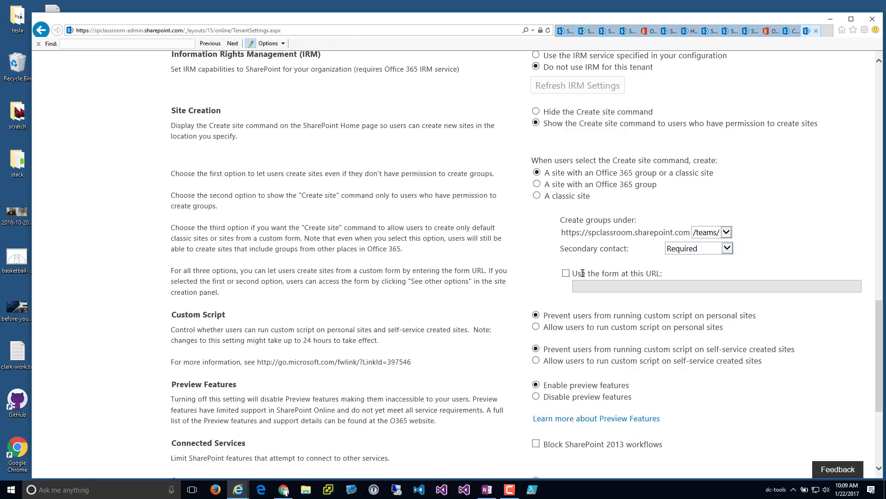
mouse_move(573, 273)
mouse_down()
mouse_move(620, 273)
mouse_move(573, 273)
mouse_up()
click(641, 281)
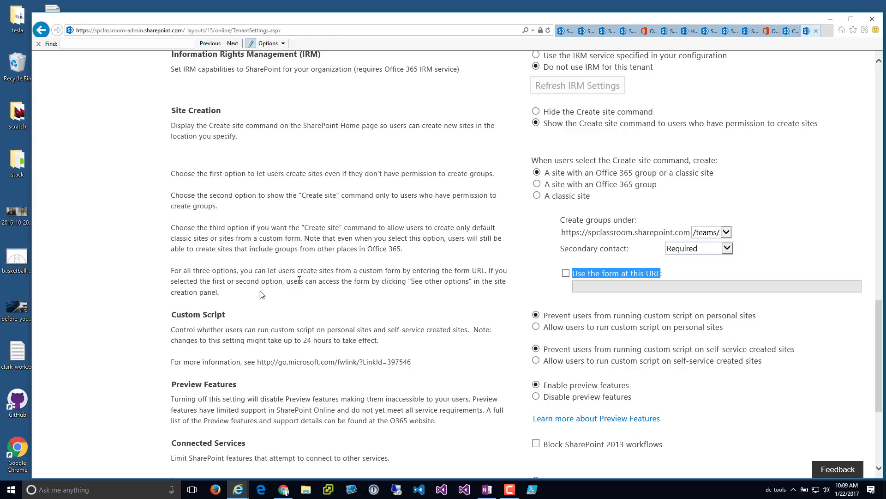
triple_click(233, 292)
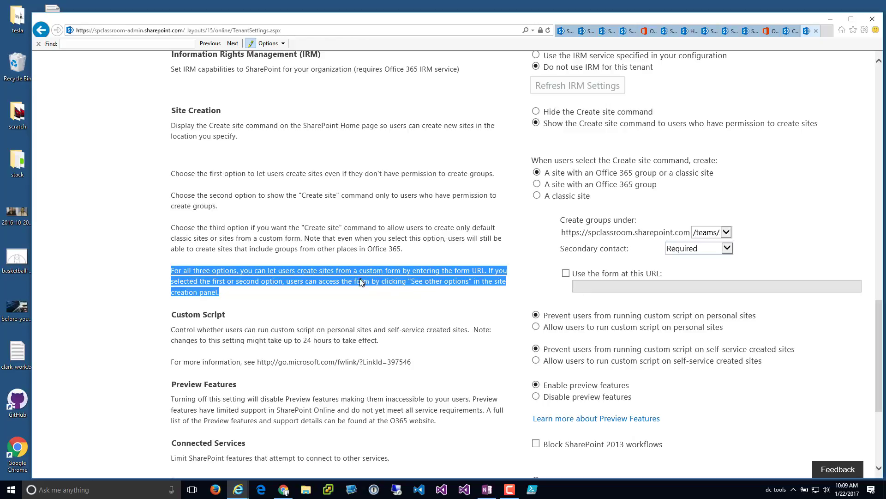
click(294, 283)
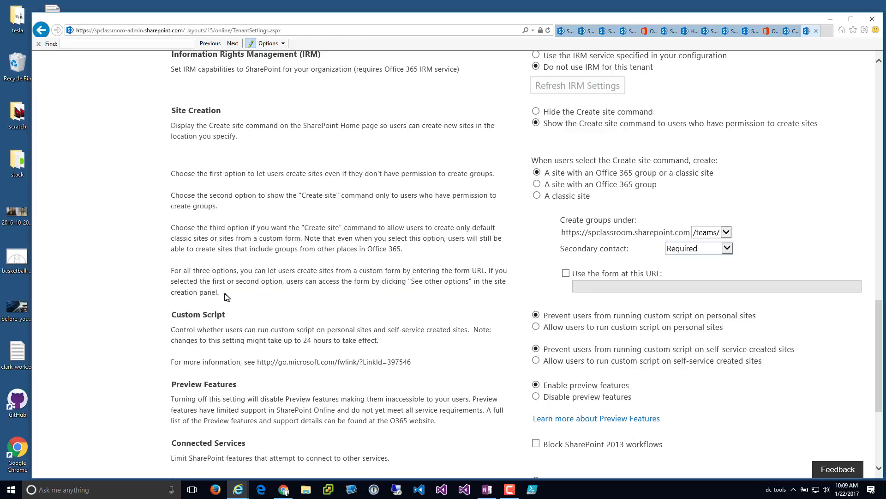
drag(222, 292, 213, 281)
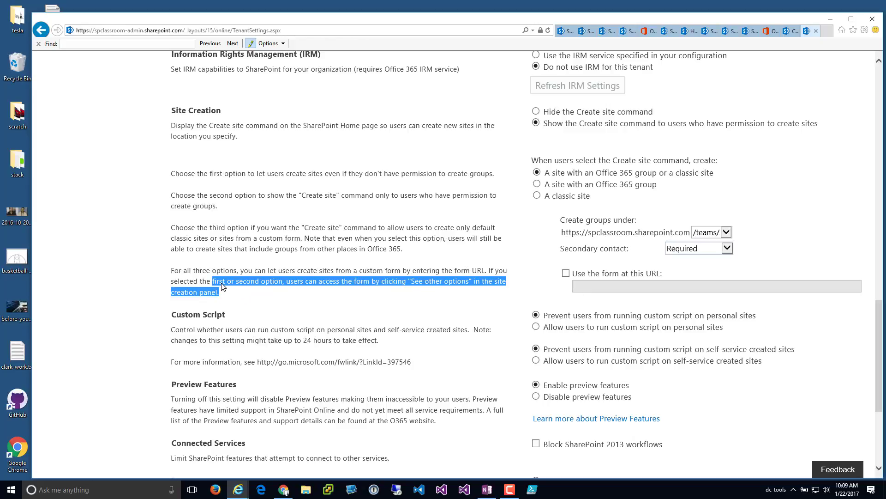
click(426, 291)
drag(411, 281, 469, 282)
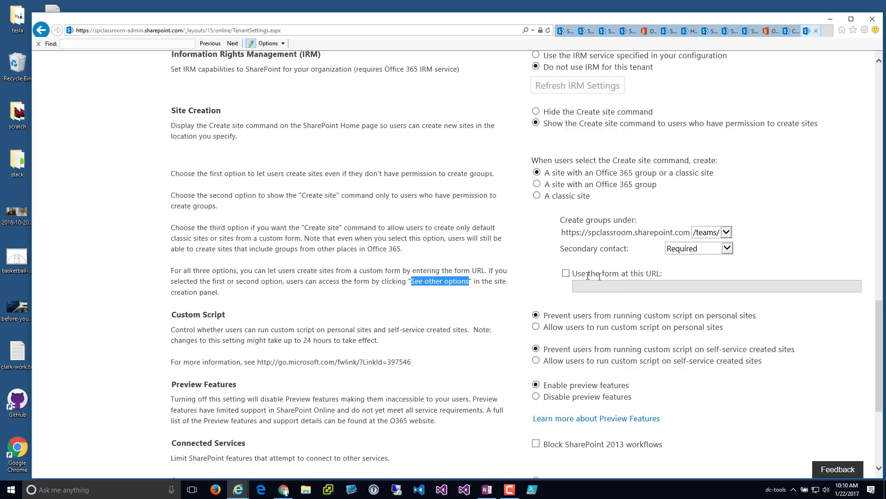
- Enable 'Use the form at this URL' for site creation and apply with OK
click(566, 273)
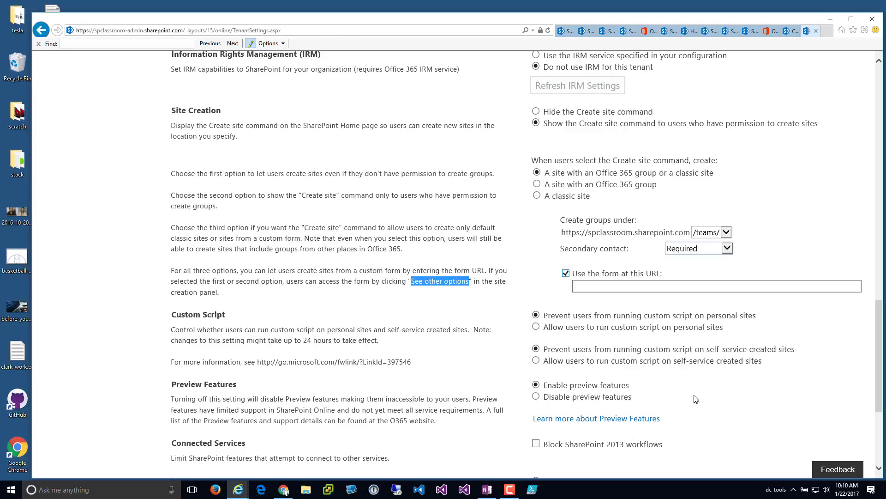
scroll(728, 399, down, 4)
scroll(729, 398, up, 1)
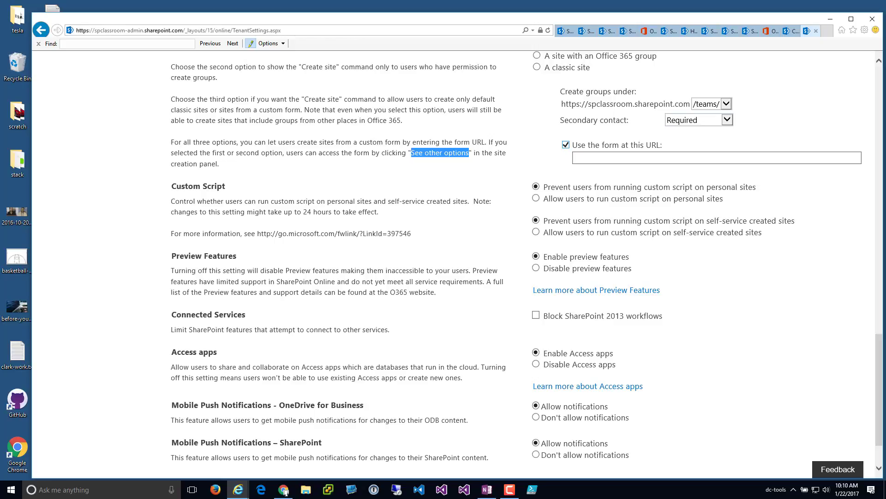
scroll(801, 355, down, 1)
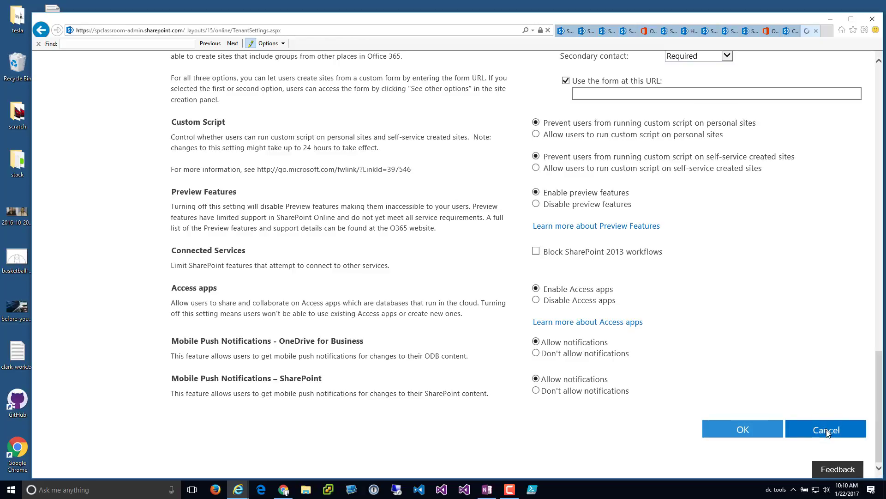
click(734, 428)
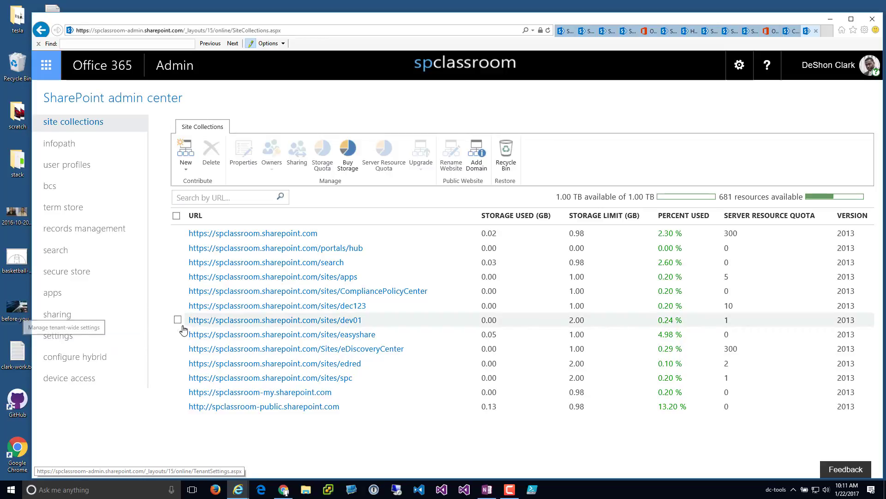
- Open DeShon Team Test from SharePoint home and show its site information panel
click(39, 64)
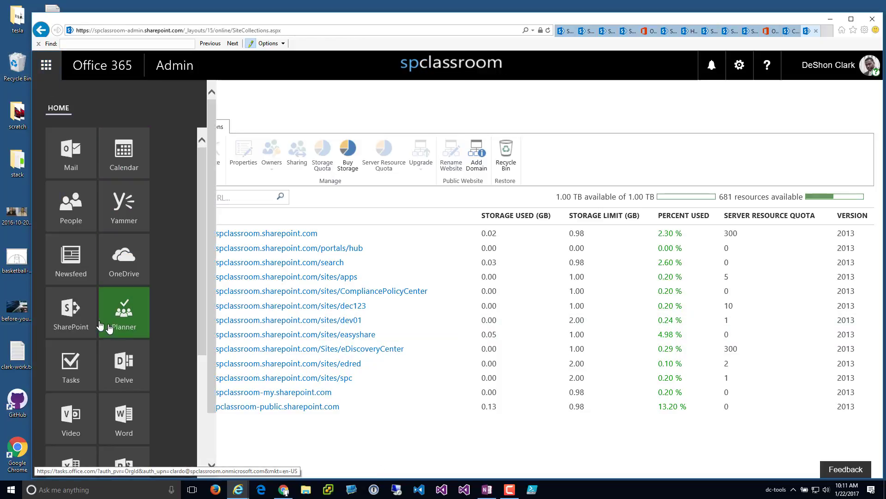
click(75, 324)
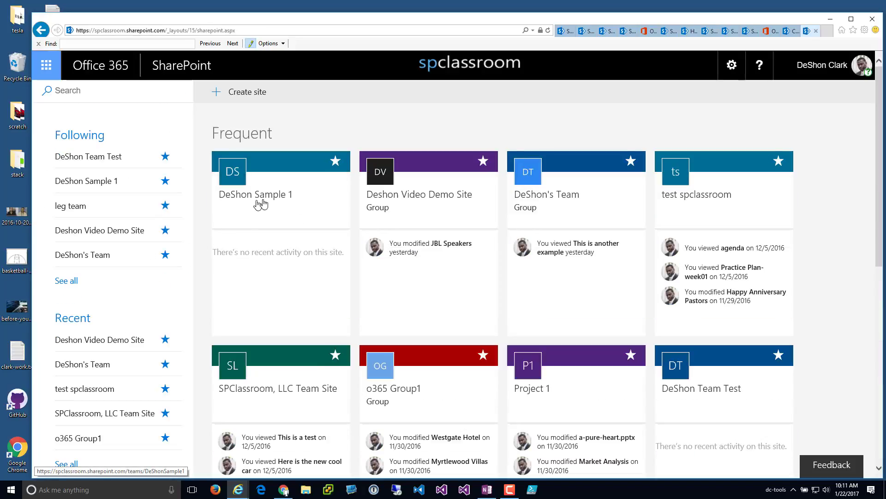
click(105, 158)
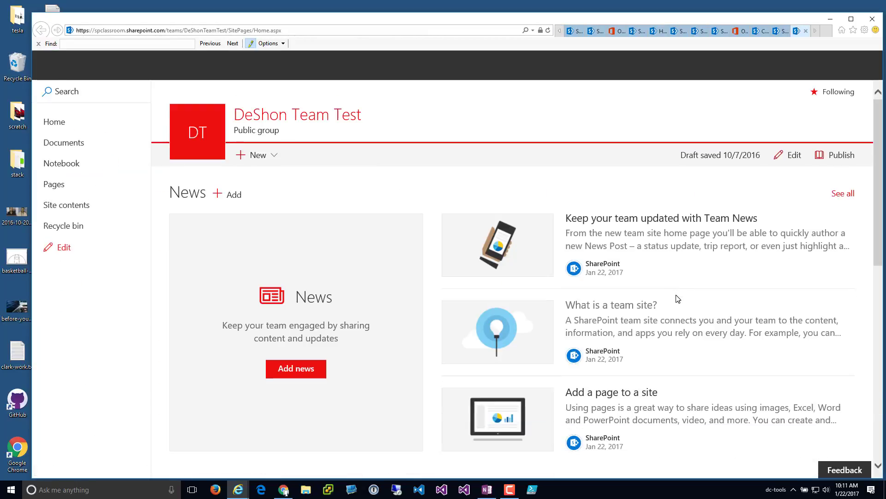
click(739, 65)
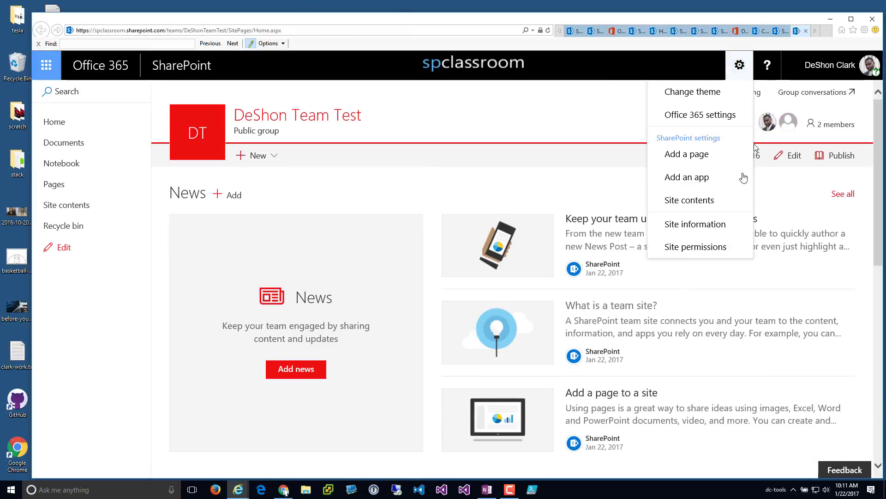
click(697, 225)
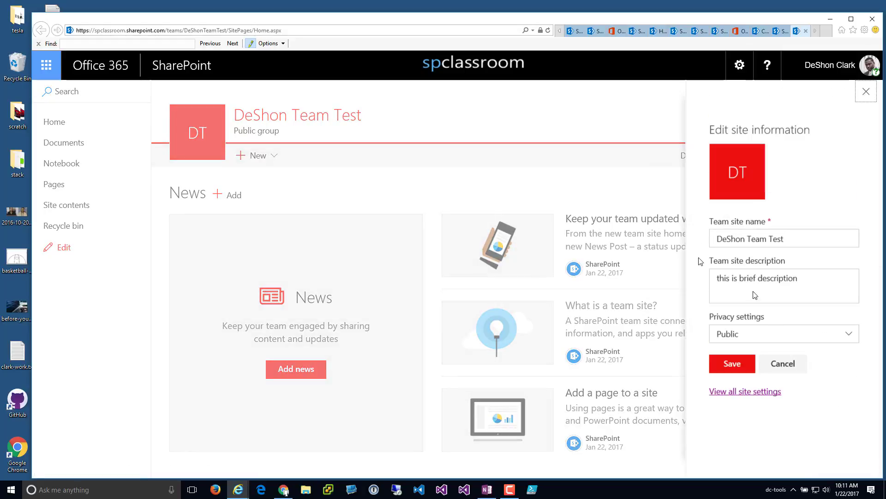
click(718, 393)
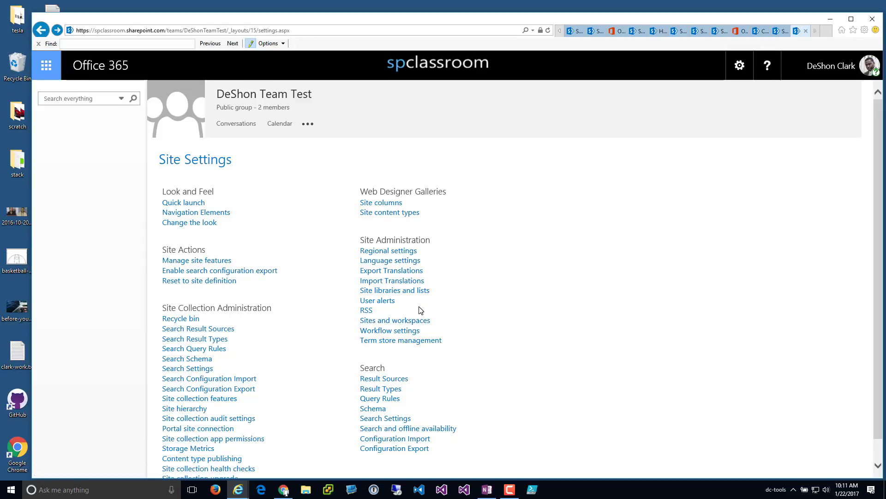
click(40, 31)
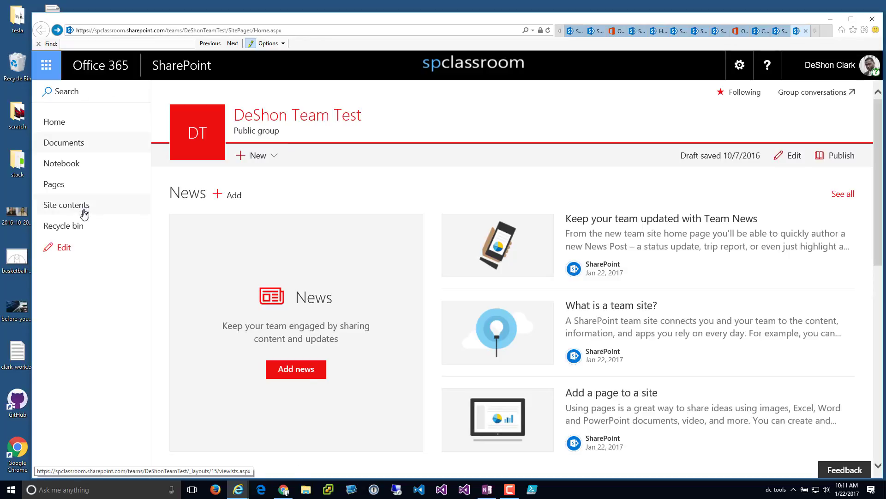
- Start a new subsite from DeShon Team Test's Site contents
click(78, 212)
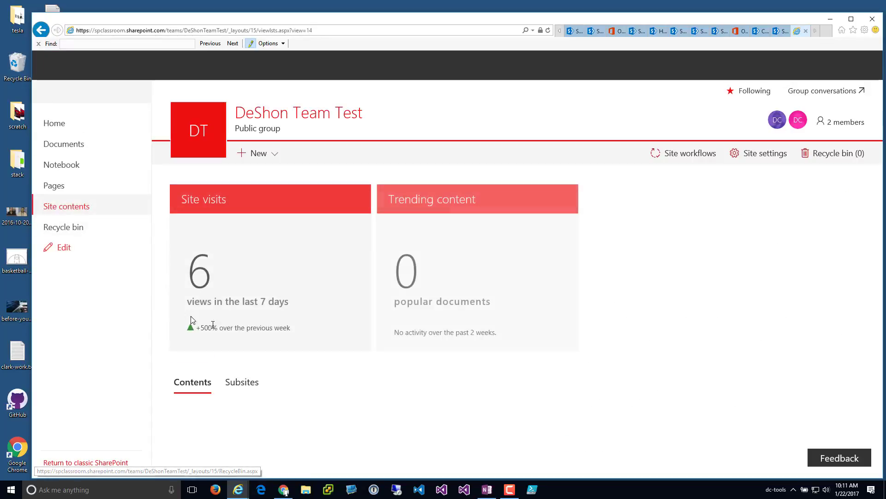
click(256, 153)
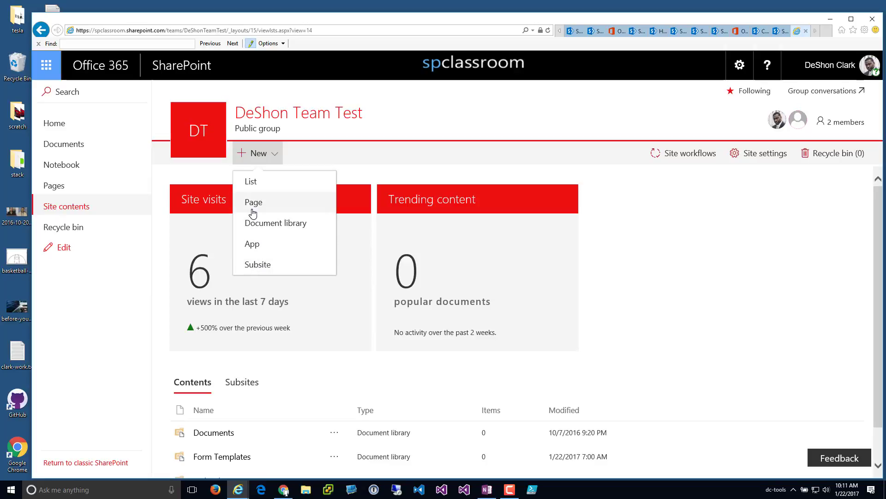
click(266, 273)
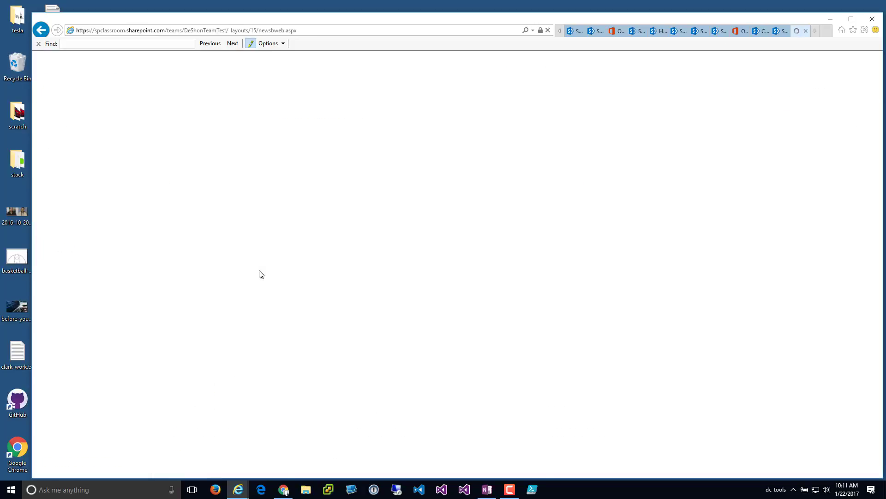
- Browse the Enterprise and Duet Enterprise templates, then return to Collaboration with Team Site selected
scroll(262, 274, down, 5)
scroll(297, 283, up, 1)
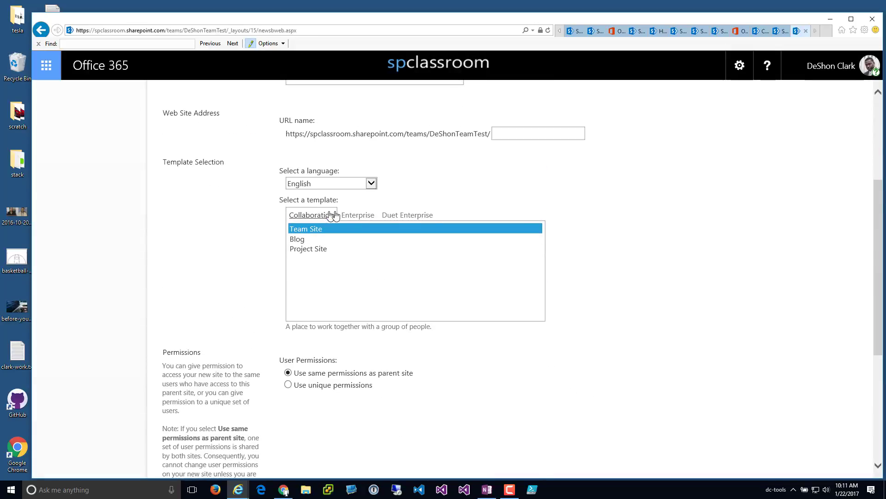
click(356, 217)
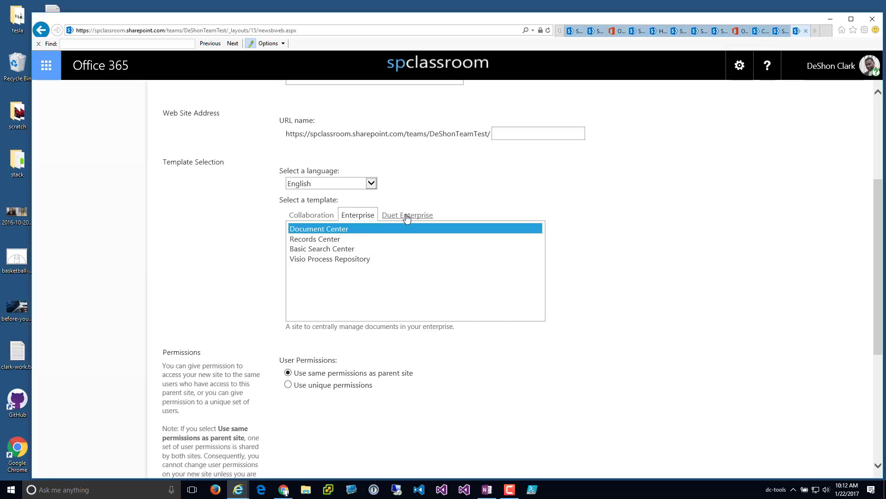
click(404, 217)
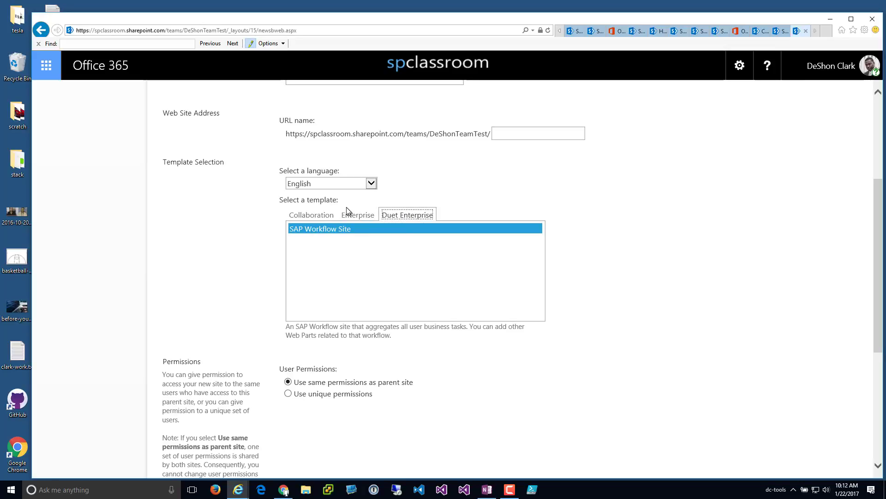
click(357, 215)
click(319, 216)
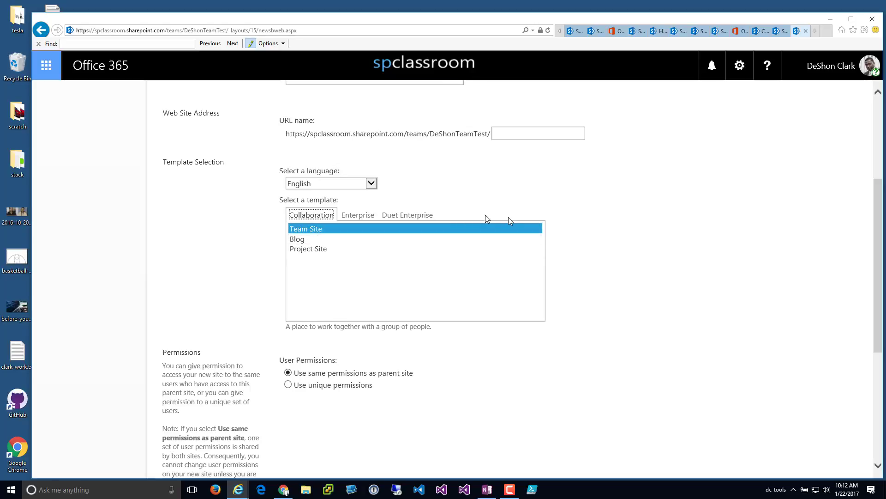
scroll(509, 217, up, 4)
- Enter the subsite title 'classic team' and the description 'this is a sample'
click(363, 209)
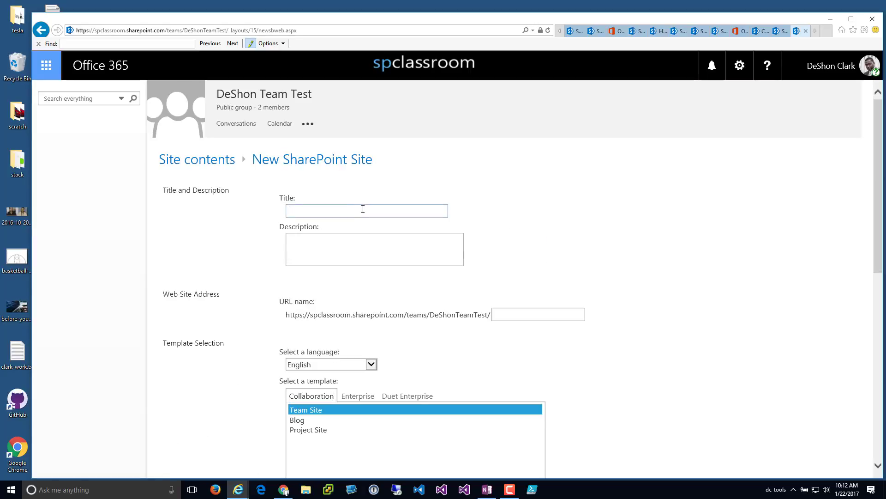
text(classic team)
key(Tab)
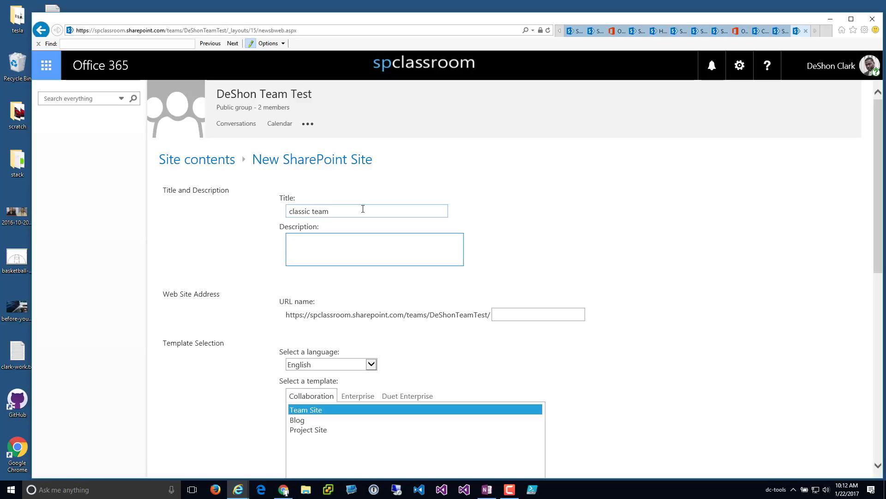
text(this is a sample)
key(Tab)
key(Tab)
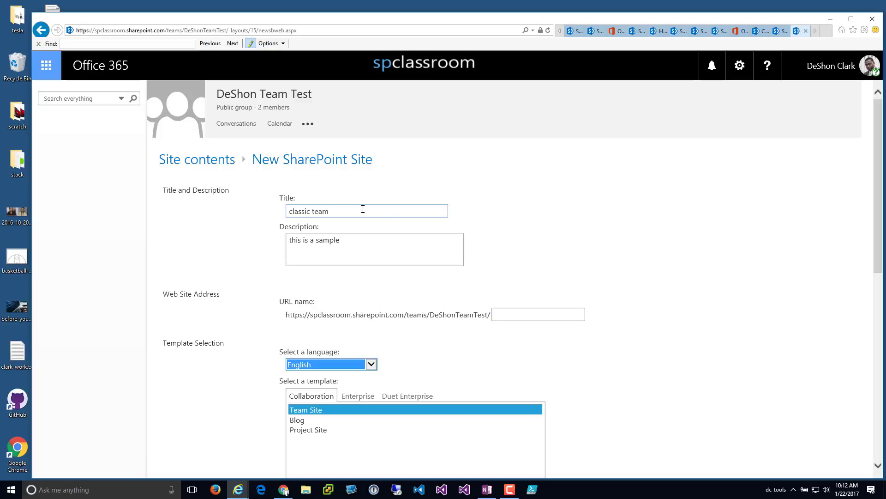
- Set the URL name to classicteam and show the subsite on the parent's Quick Launch
click(505, 315)
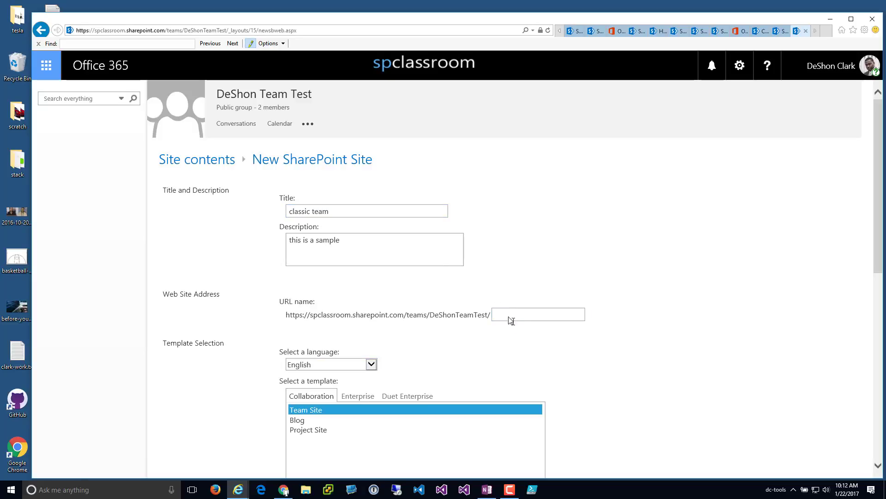
text(classicteam)
scroll(583, 315, down, 5)
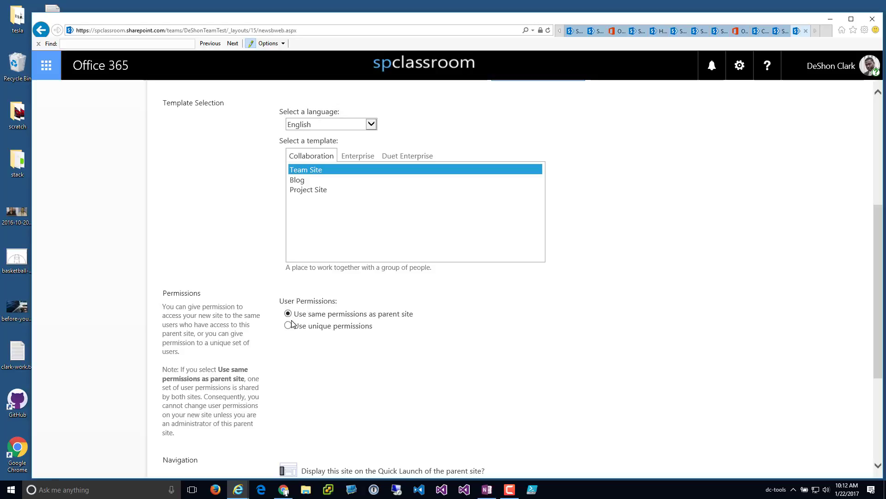
scroll(309, 353, down, 3)
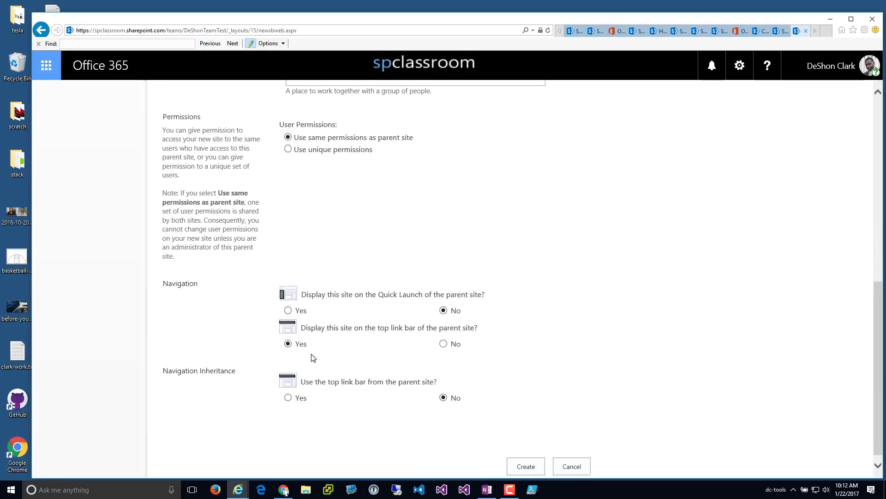
click(288, 306)
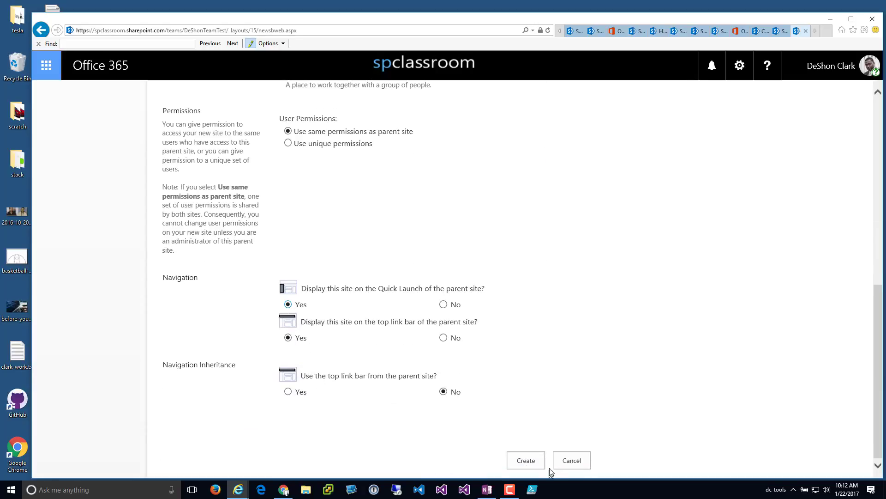
- Correct the form with 'classic' and create the classic team subsite
click(527, 460)
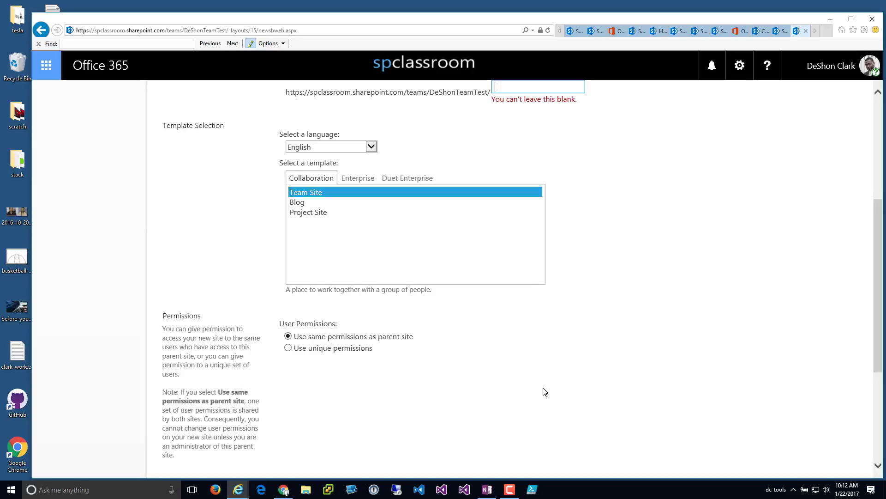
scroll(576, 362, up, 4)
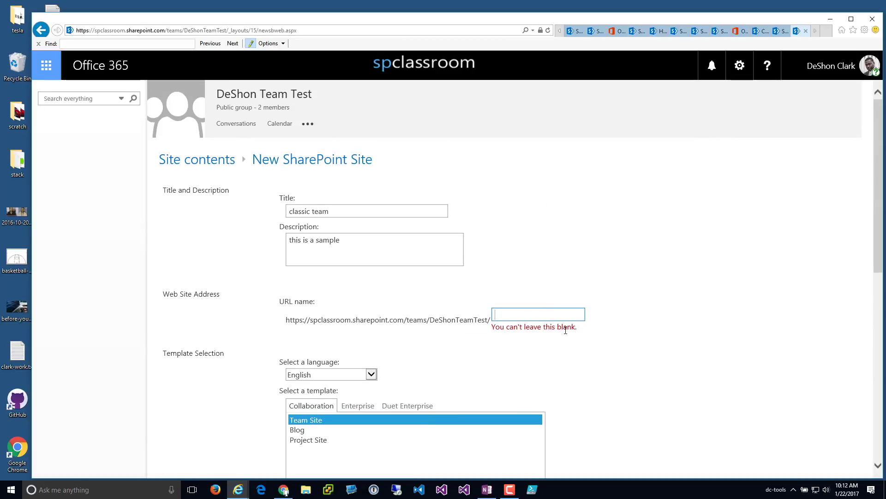
text(classicteam)
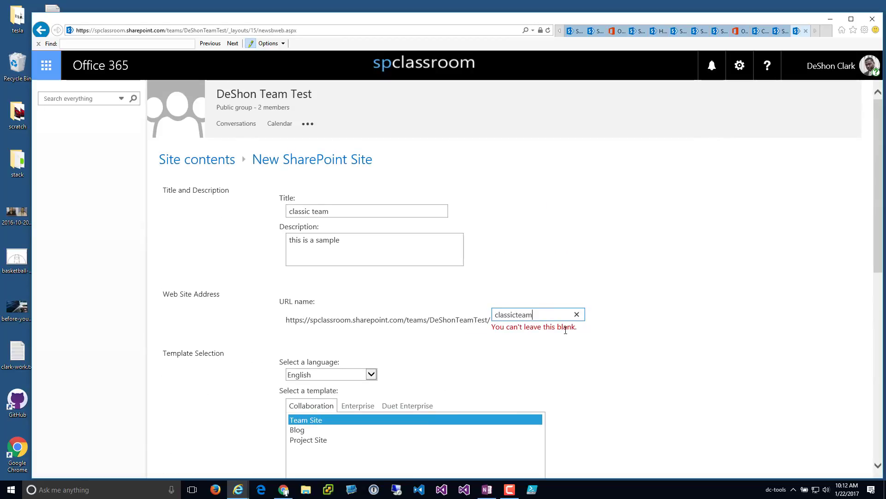
scroll(671, 390, down, 10)
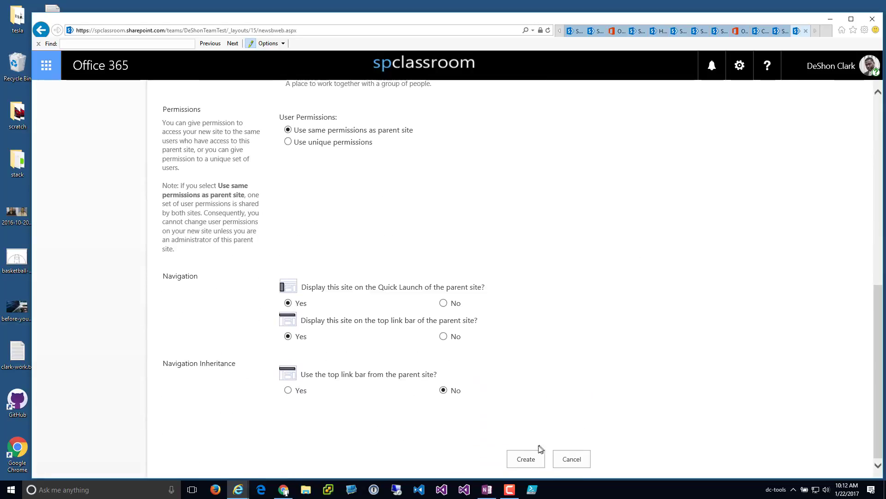
click(540, 459)
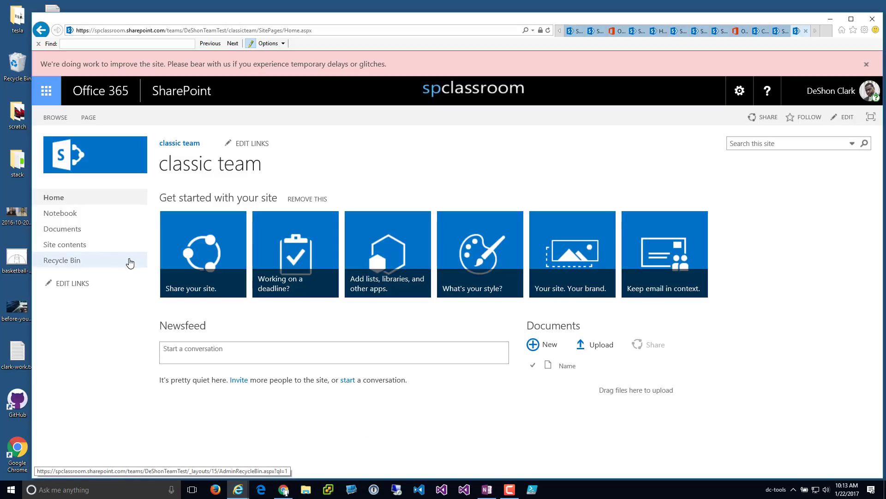
- Go from the classic team subsite's Site settings to its People and groups page
click(739, 91)
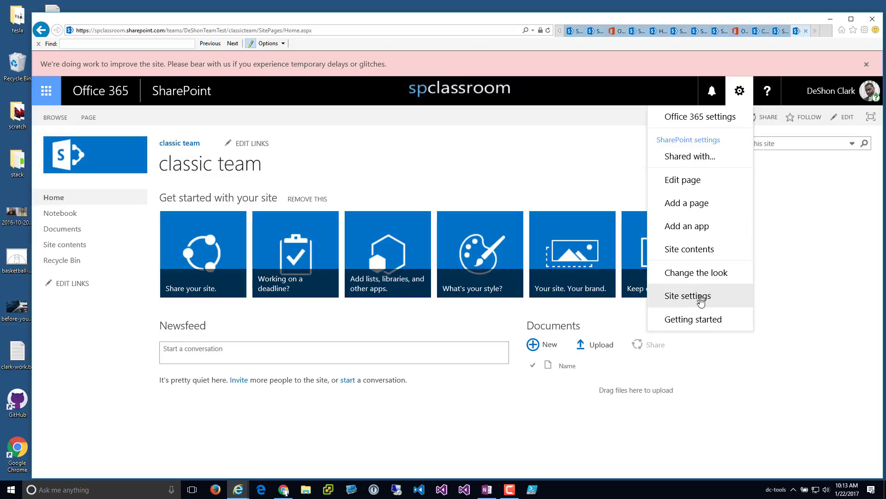
click(701, 302)
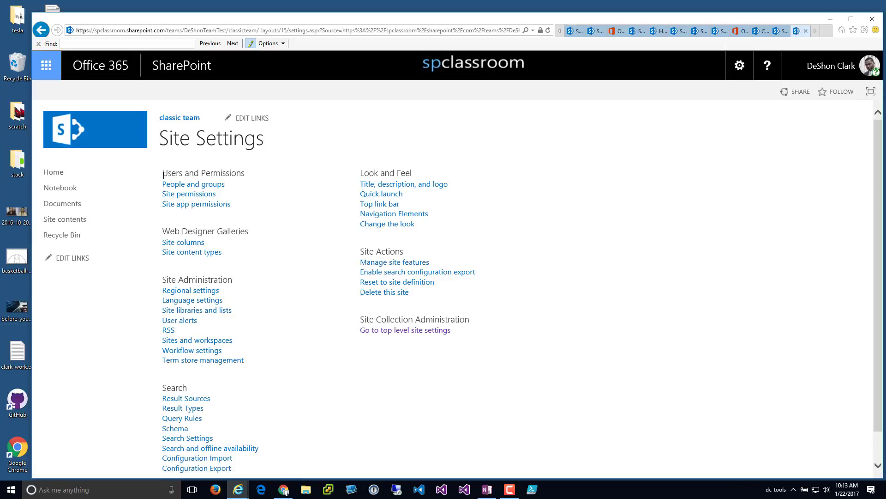
drag(163, 174, 243, 173)
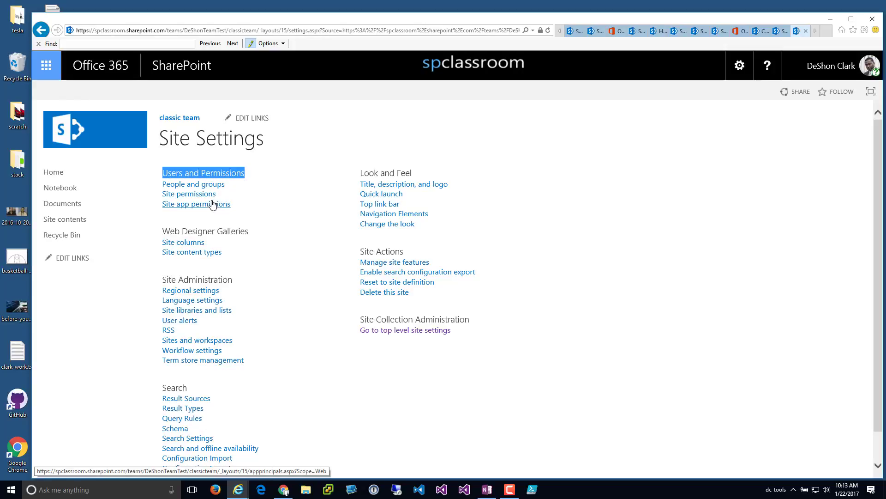
click(198, 185)
- Compare the DeShon Team Test Owners, Members and Visitors groups, finishing on Members
click(109, 239)
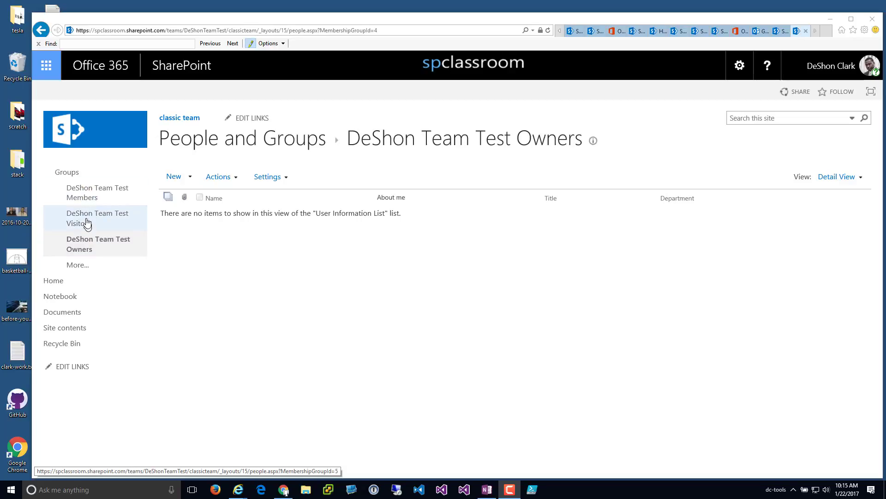
click(89, 203)
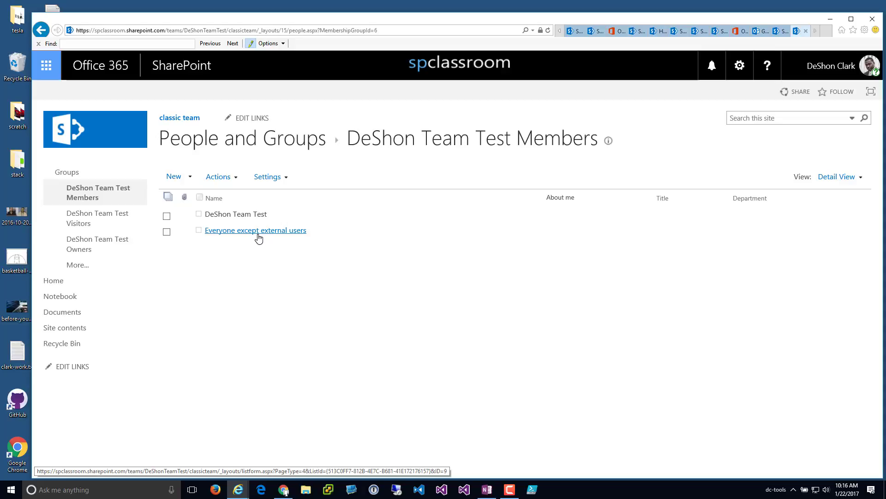
click(124, 217)
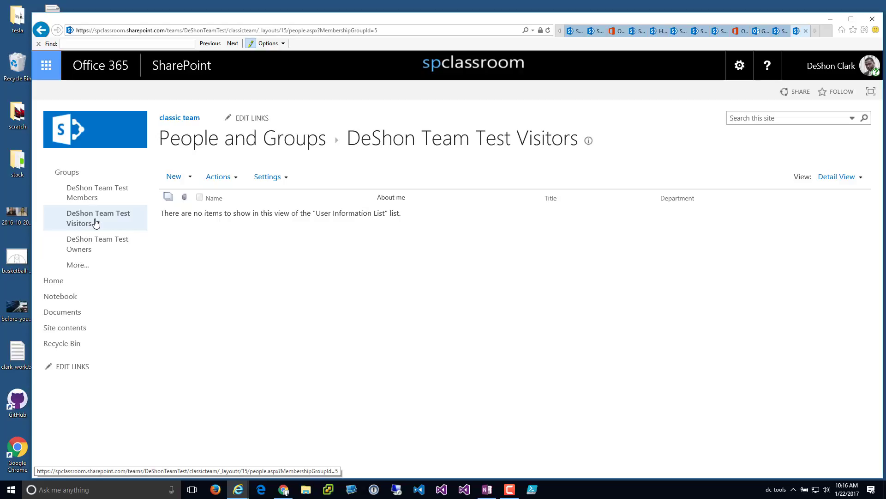
click(96, 194)
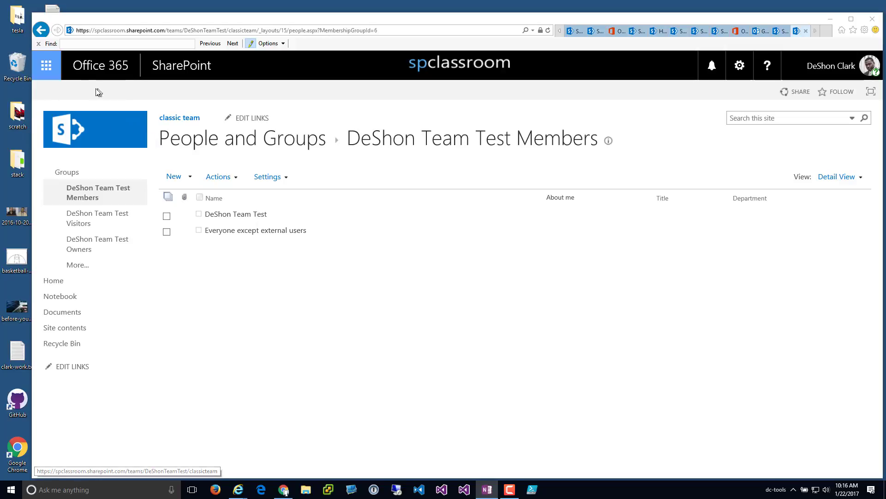
- Reach the followed DeShon Team Test site's full Site Settings, then show the Office 365 apps
click(165, 68)
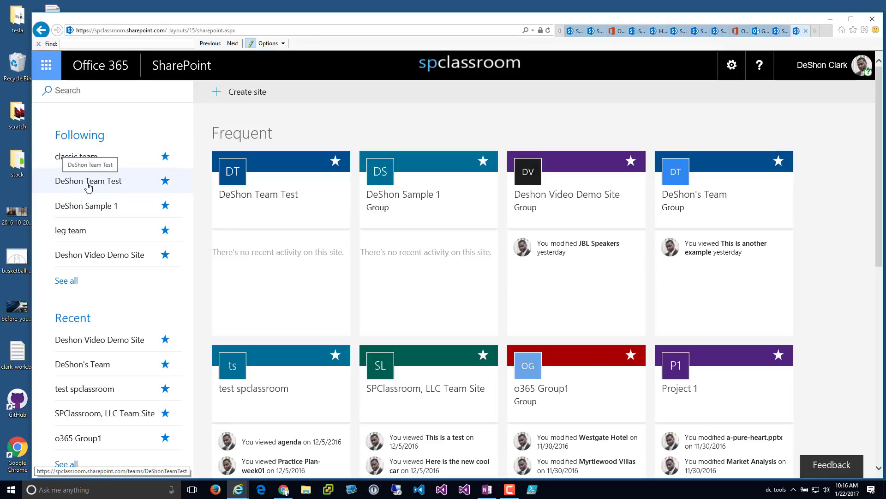
click(92, 184)
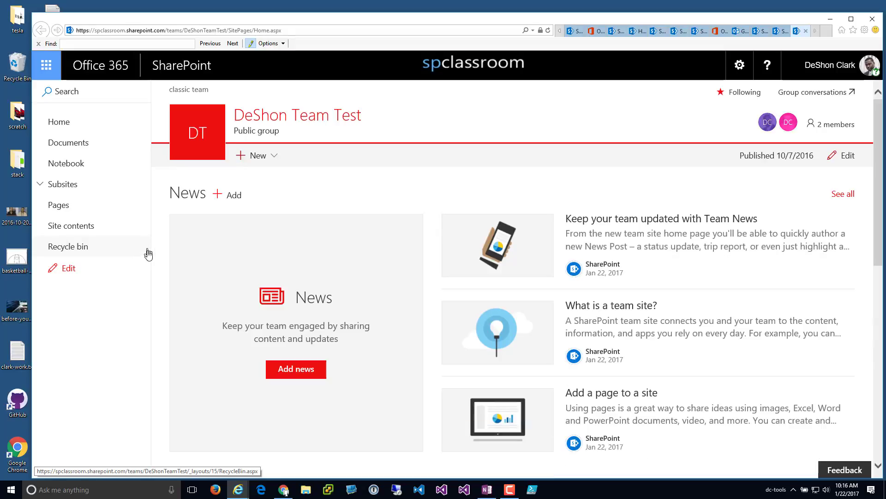
click(748, 76)
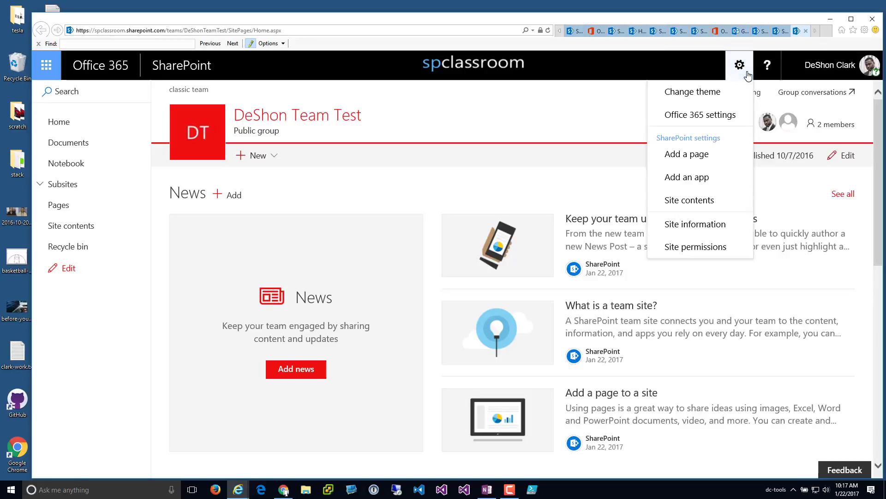
click(702, 226)
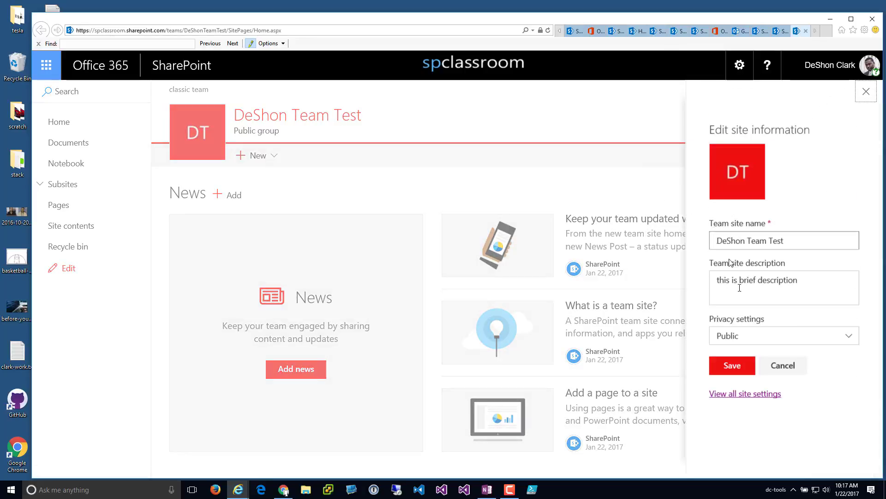
click(745, 396)
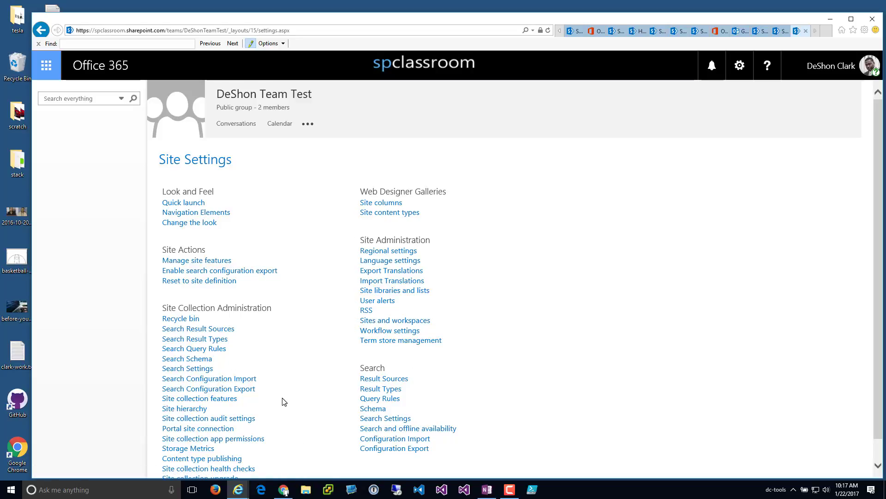
click(47, 65)
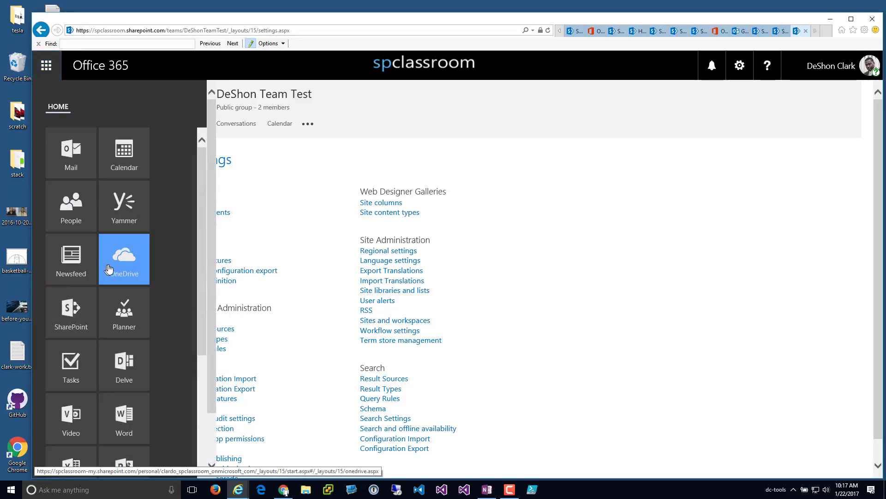
- Open the DeShon Team Test group in Outlook Mail and view its details
click(76, 161)
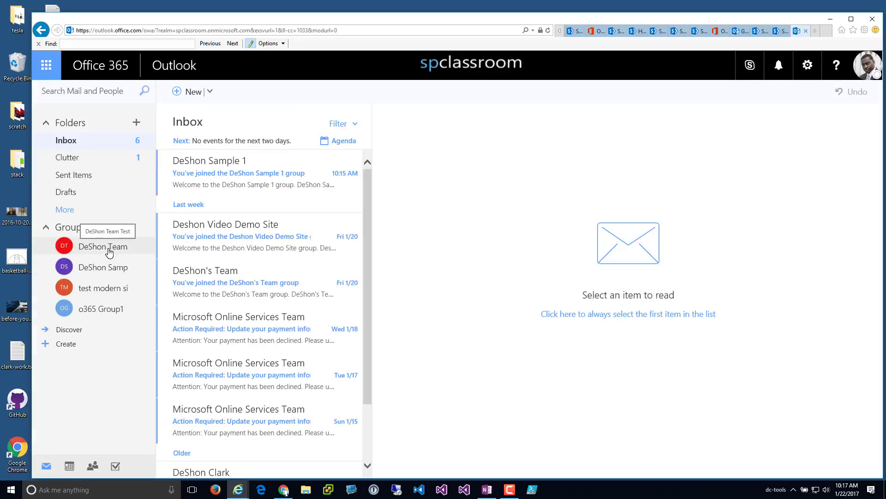
click(109, 251)
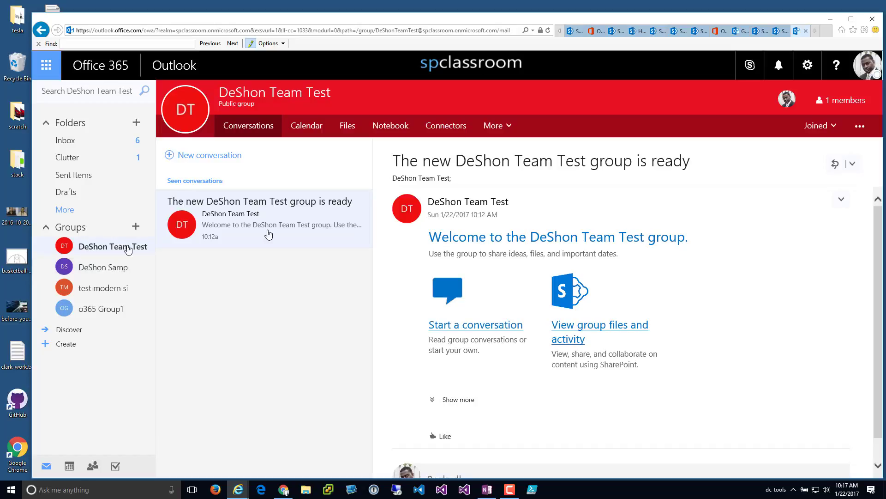
click(868, 132)
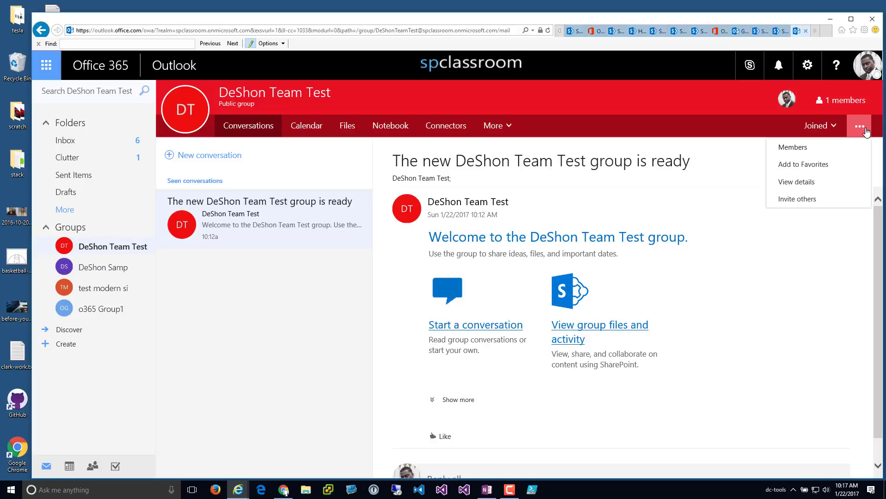
click(798, 183)
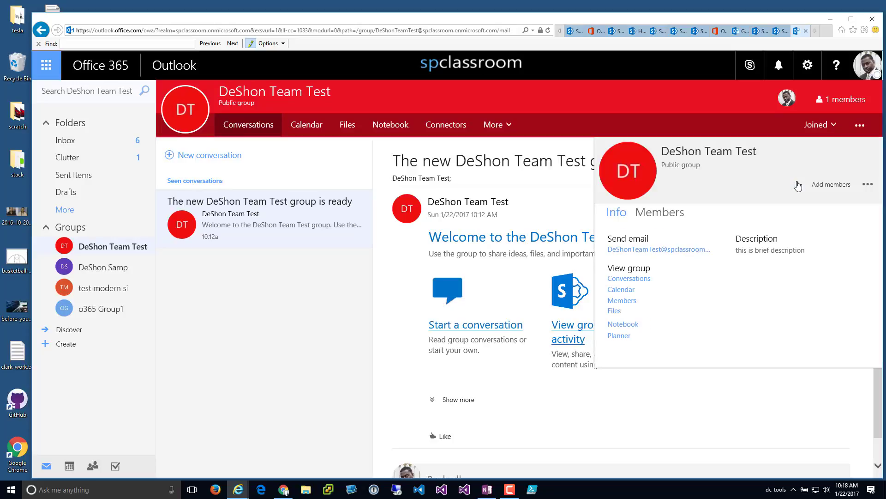
- Check the group's More pages and options, then move to the o365 Group1 group
click(859, 125)
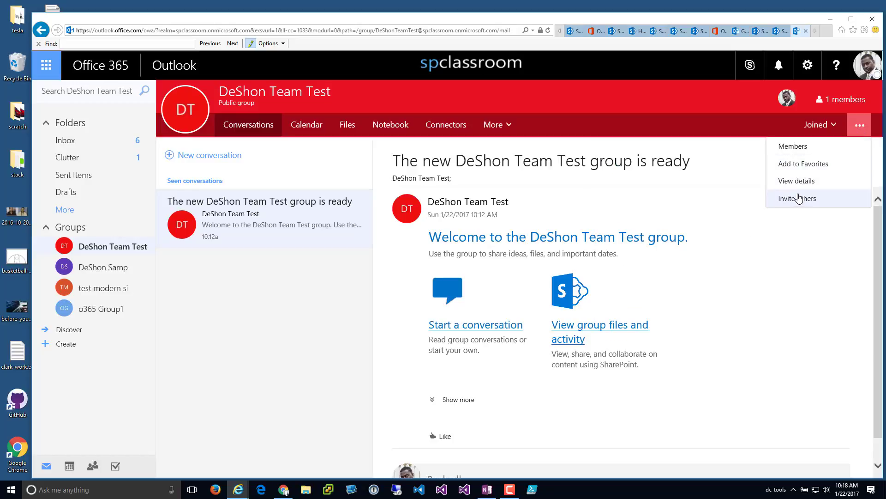
click(508, 135)
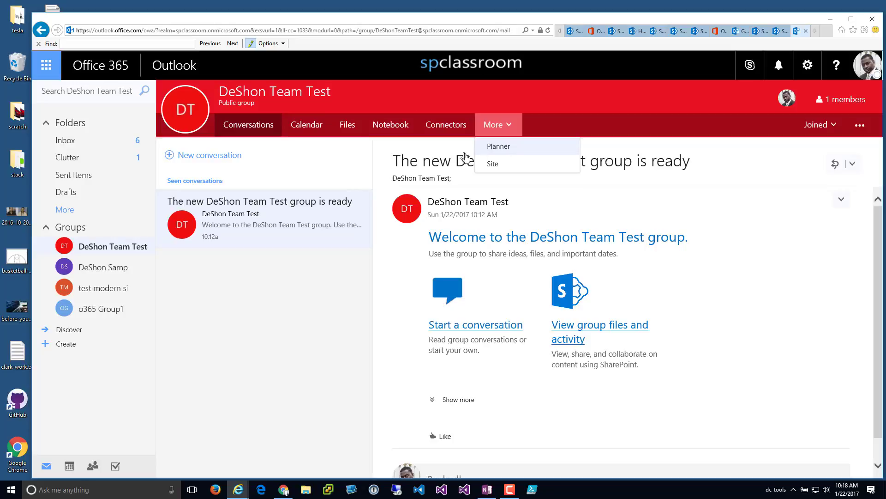
click(860, 124)
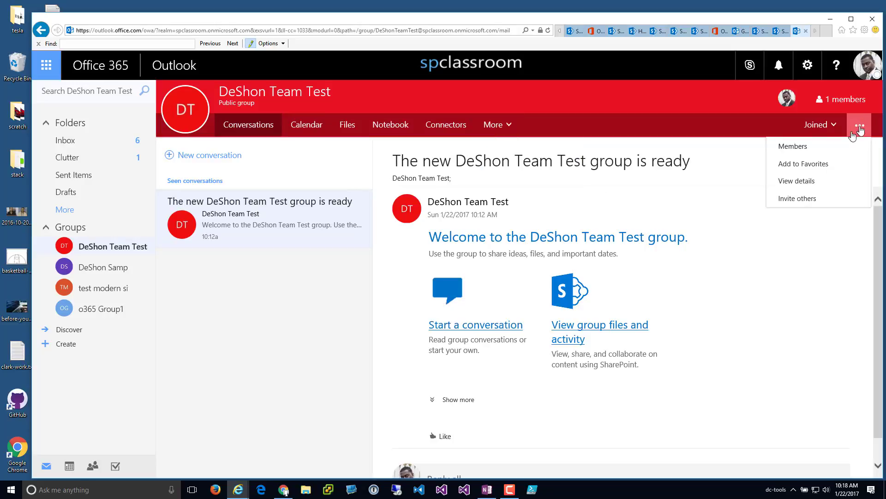
click(98, 308)
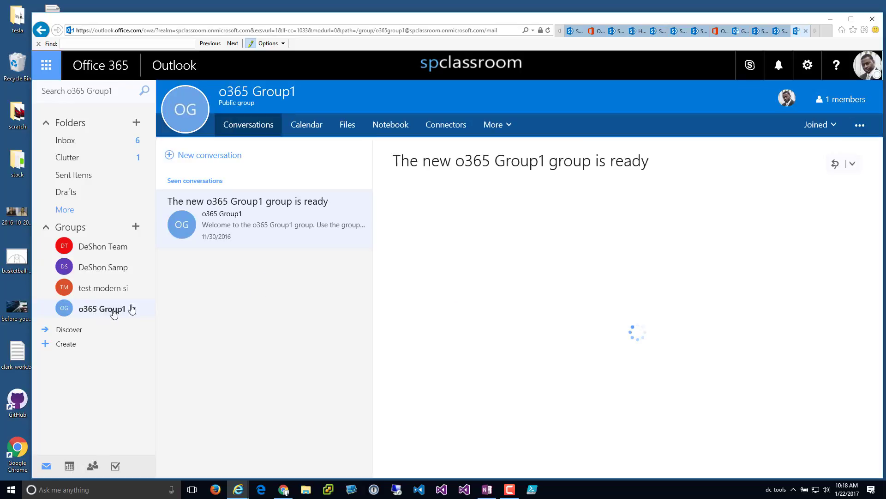
click(865, 133)
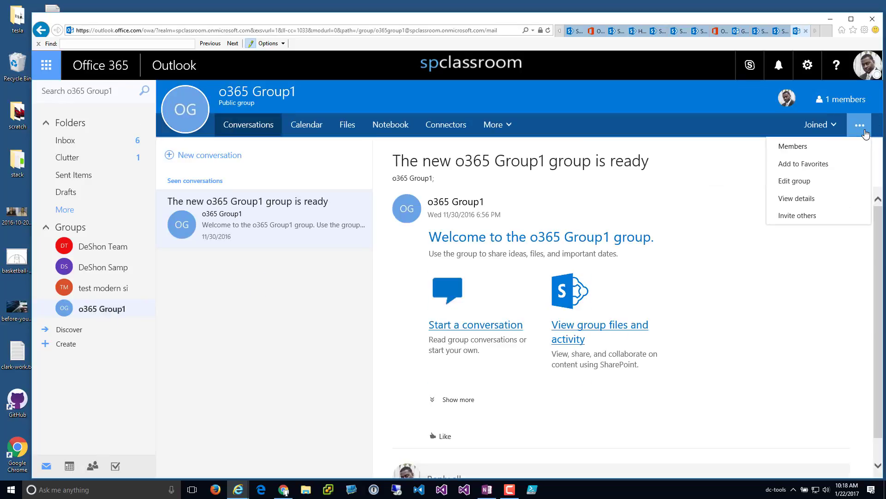
click(801, 182)
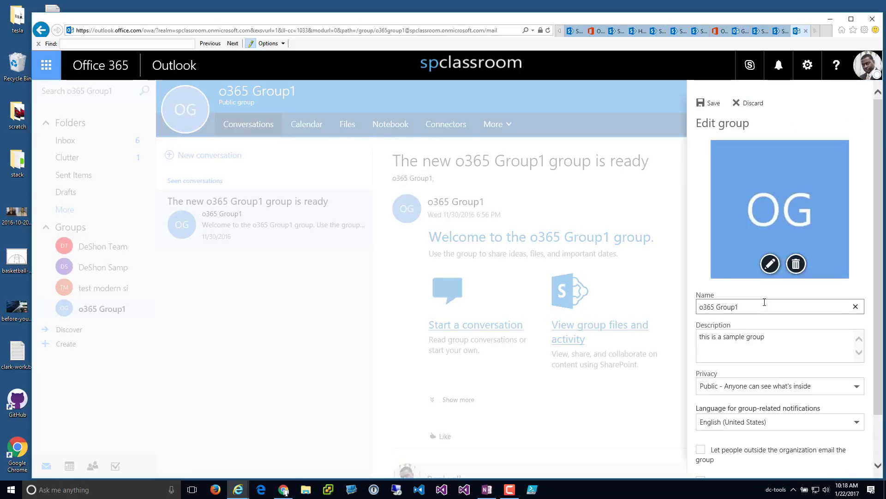
scroll(729, 399, down, 1)
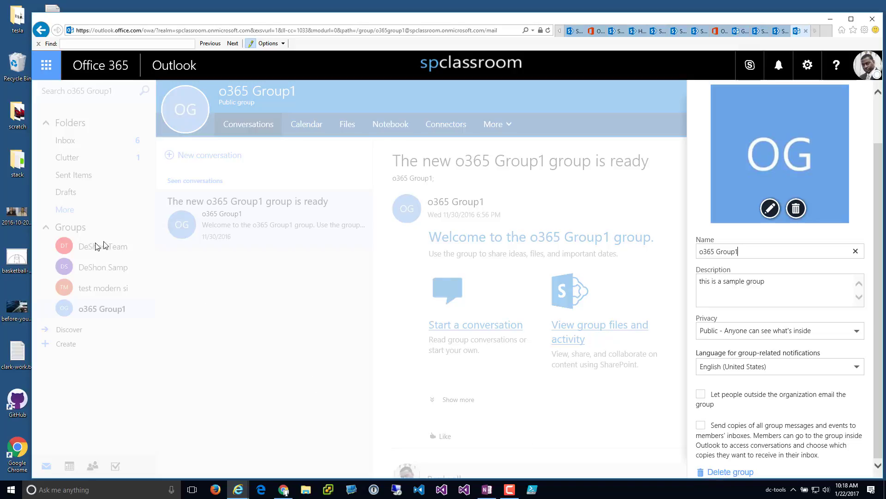
scroll(859, 167, up, 1)
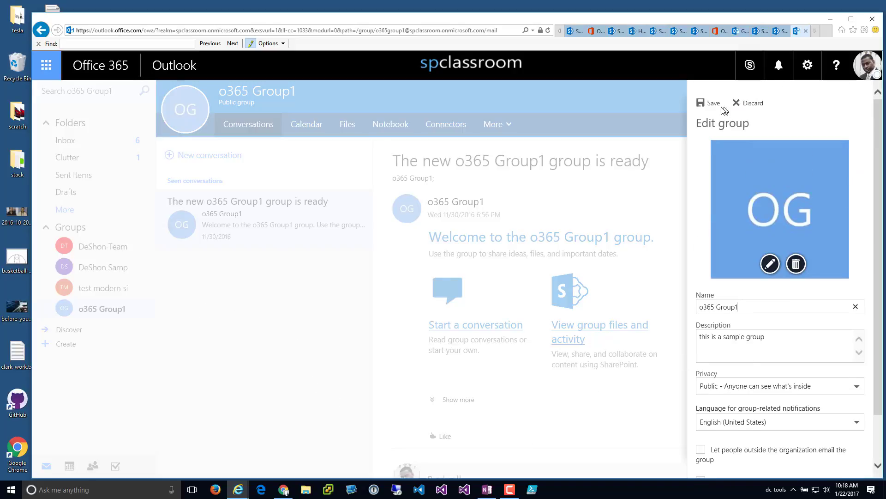
click(712, 107)
click(117, 247)
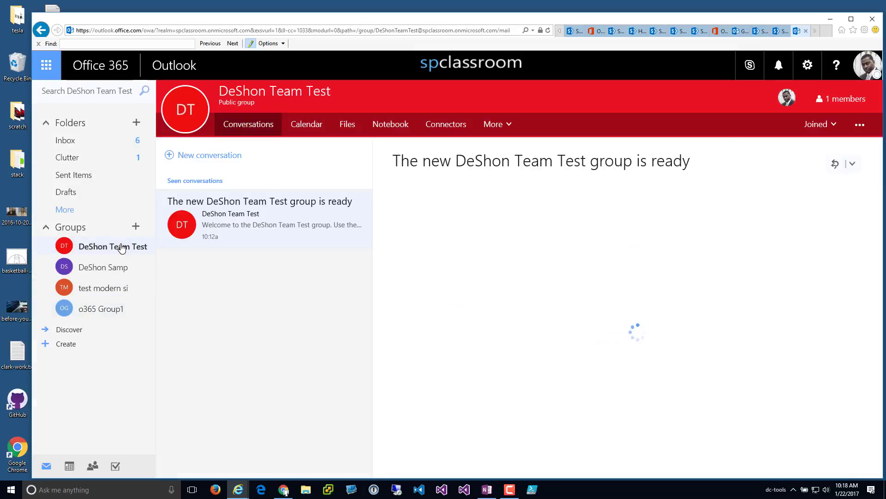
- Look at DeShon Sample 1's options without choosing any, then return to o365 Group1
click(859, 124)
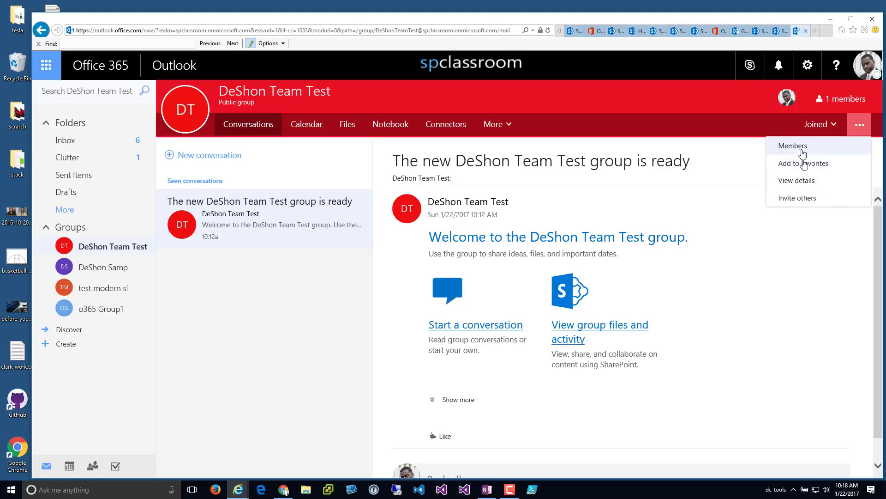
click(119, 274)
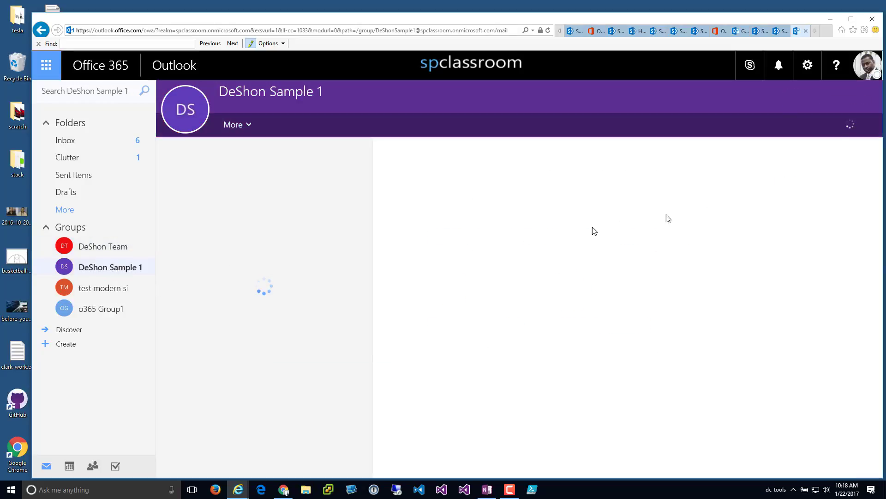
click(860, 127)
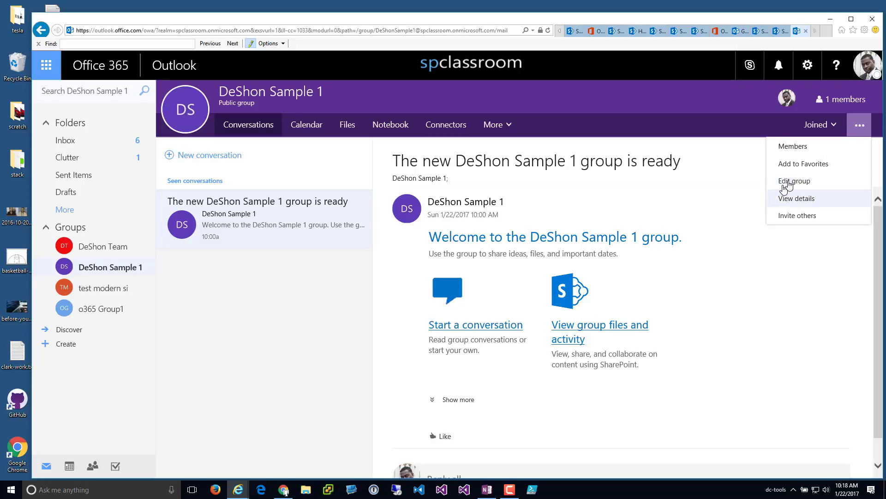
click(198, 350)
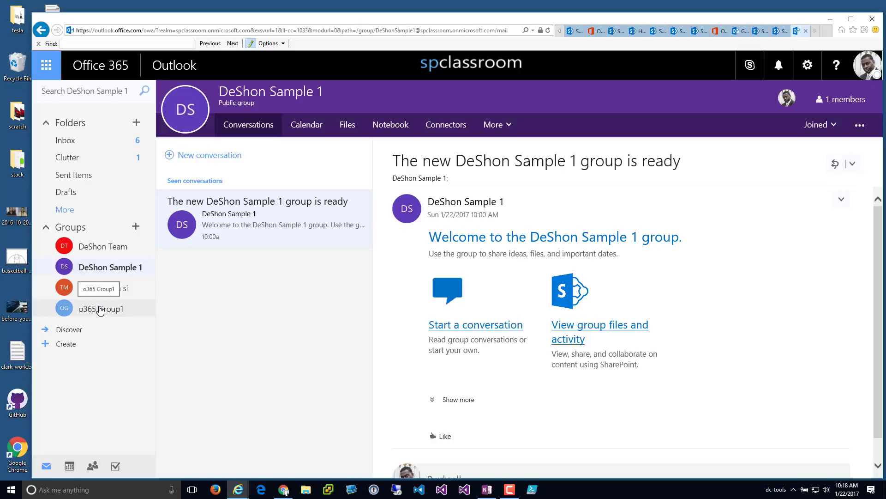
click(101, 309)
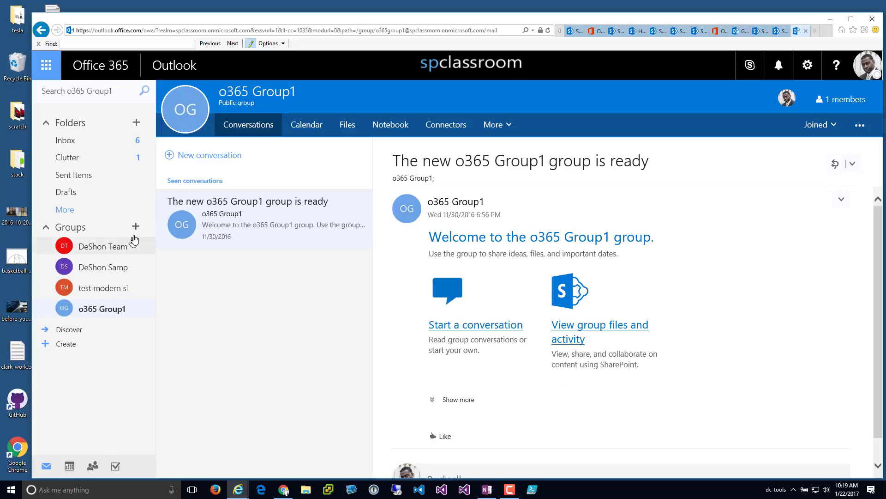
- Check the test modern site and DeShon Team Test groups' options, ending on DeShon Sample 1
click(90, 298)
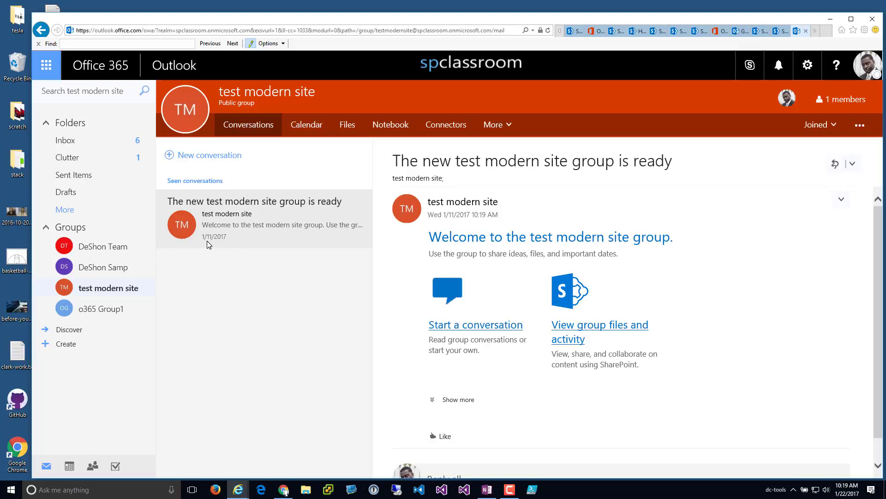
click(860, 126)
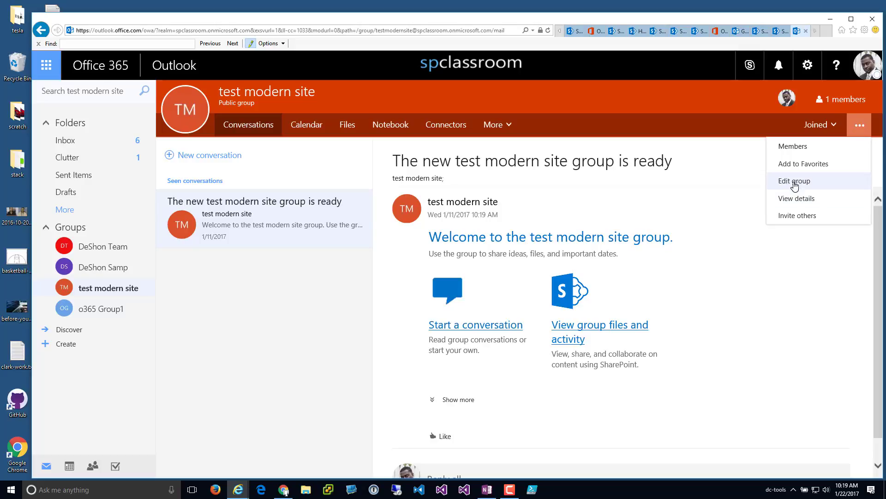
click(114, 252)
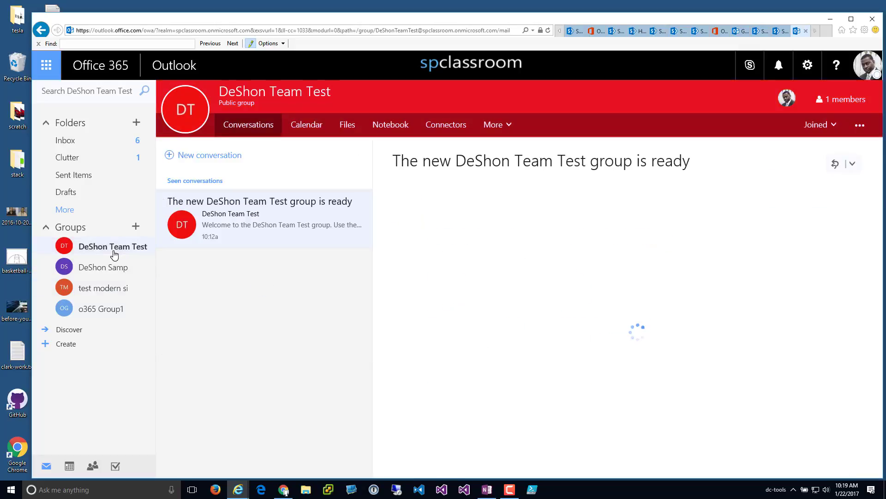
click(858, 127)
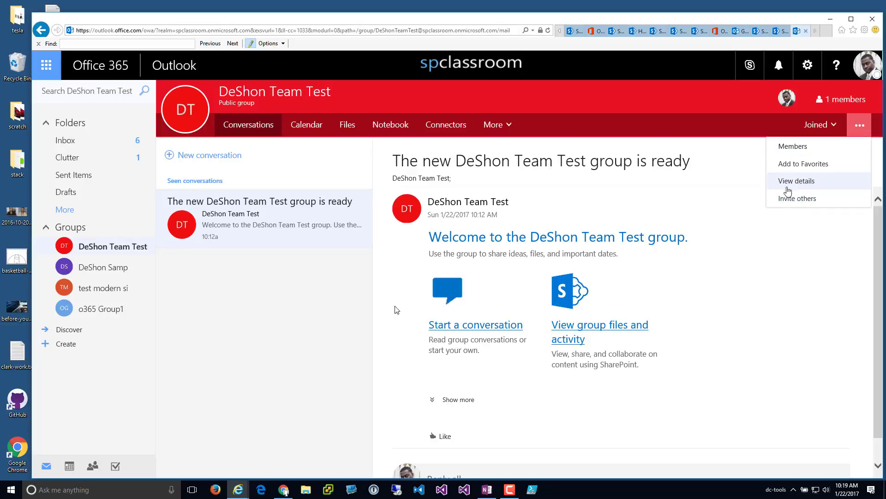
click(105, 267)
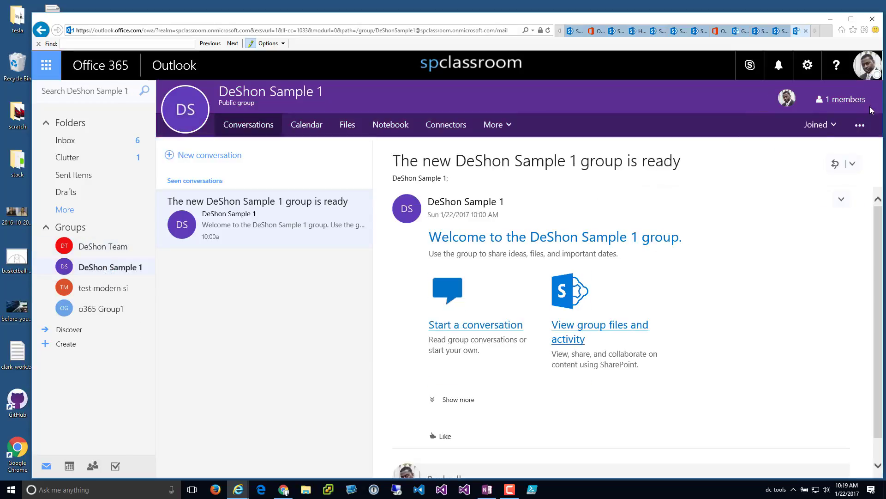
- Delete DeShon Sample 1 from its Edit group panel, acknowledging permanent deletion
click(861, 127)
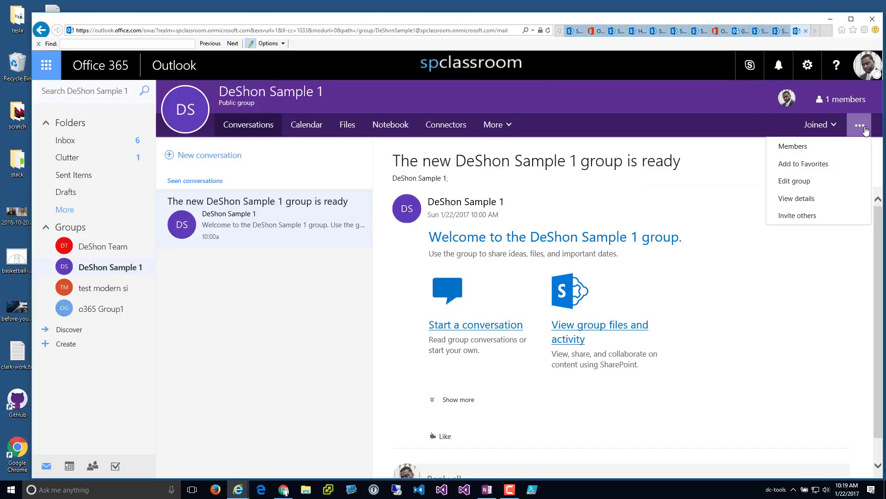
click(795, 183)
scroll(704, 319, down, 2)
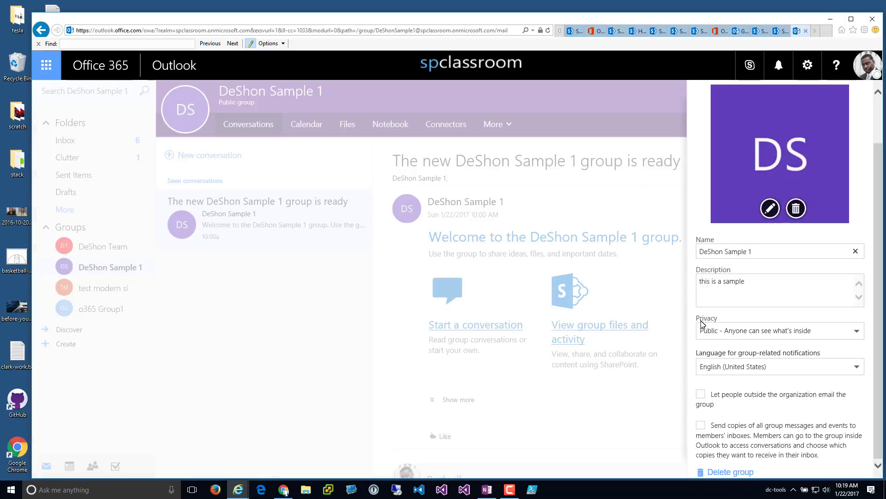
click(726, 471)
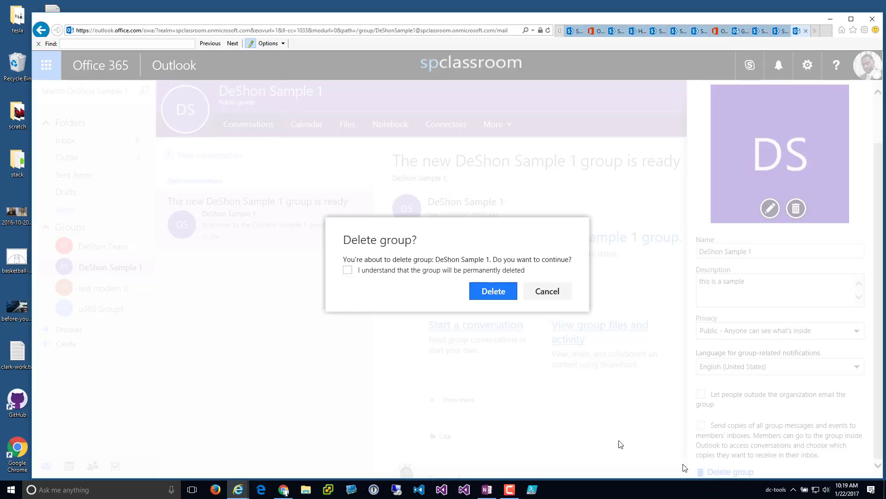
click(354, 274)
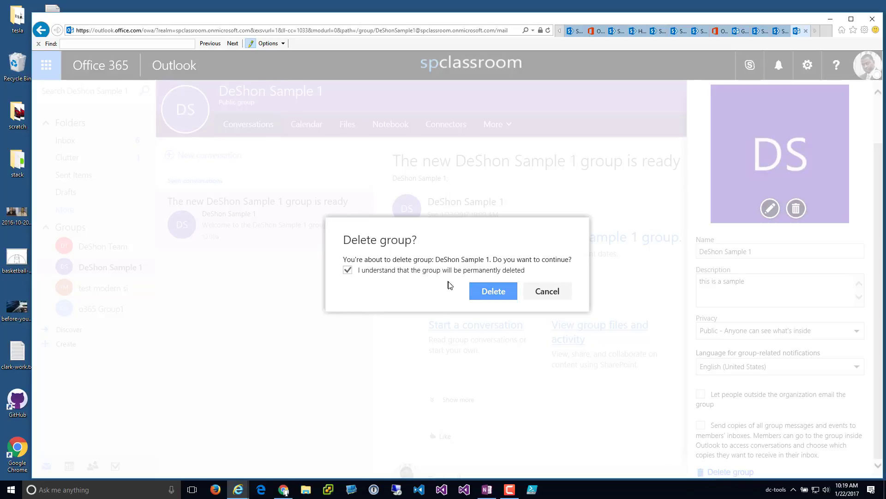
click(493, 291)
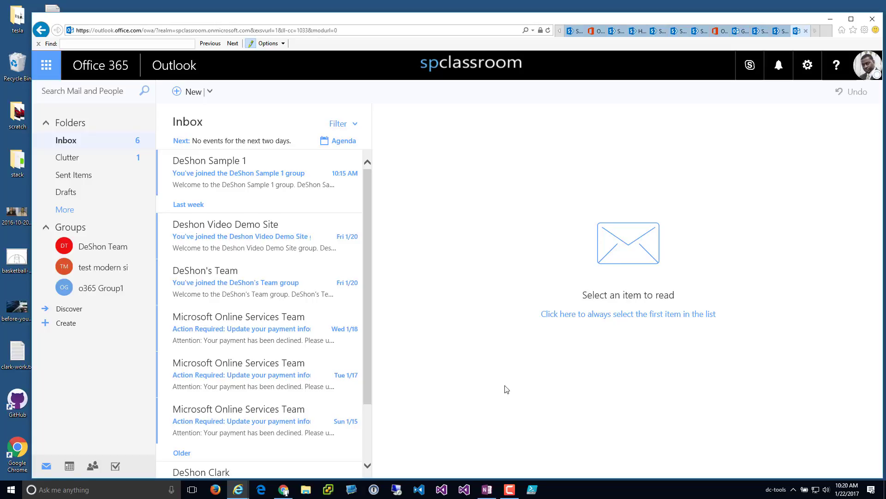
- Move through DeShon Team Test to the test modern site group, then show the Office 365 apps
click(103, 250)
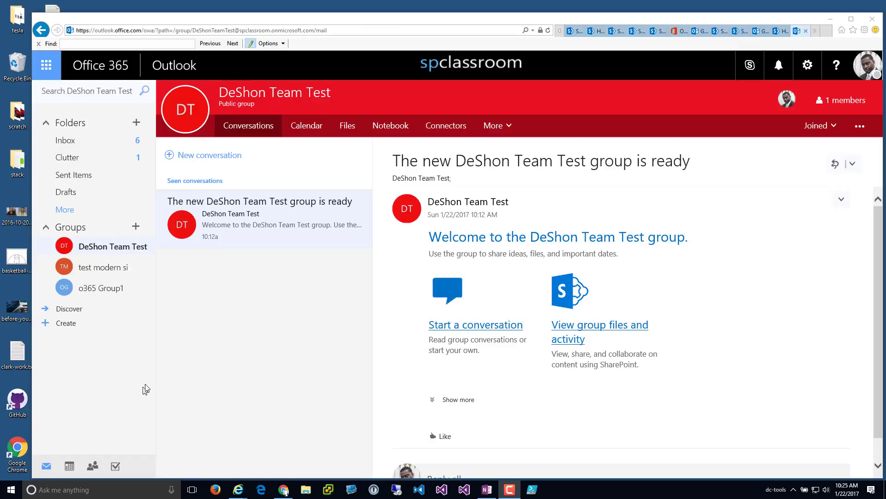
click(91, 272)
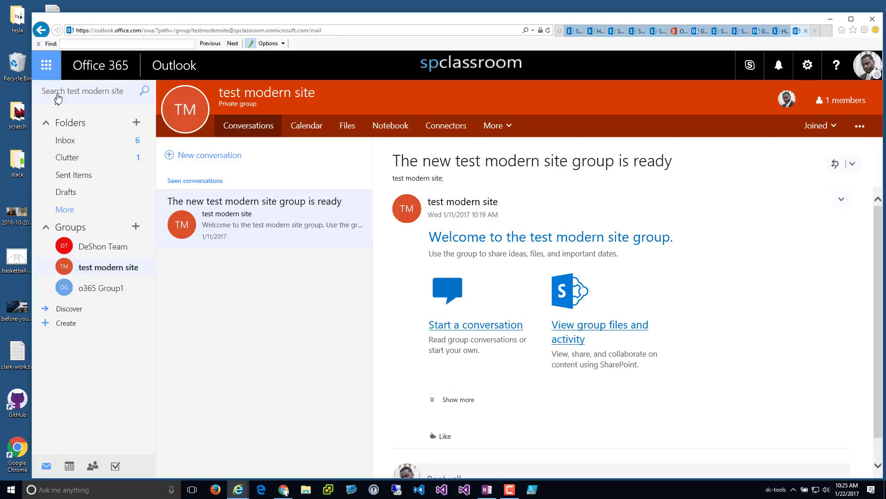
click(46, 65)
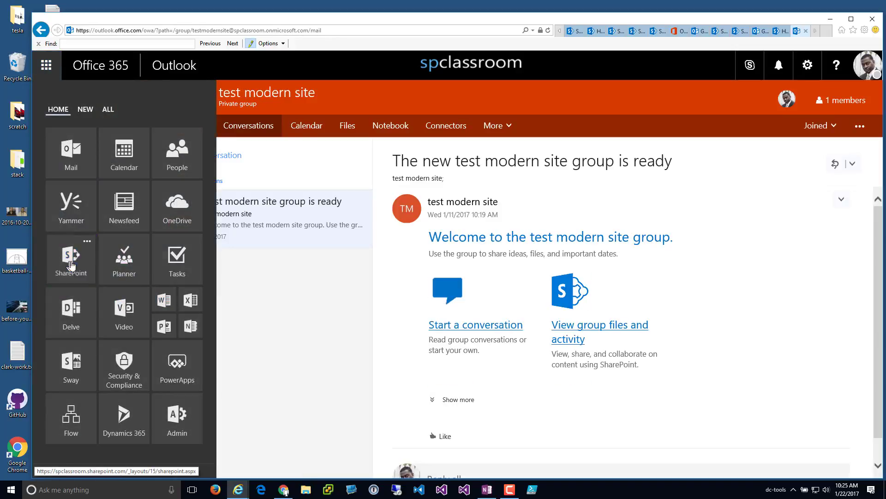
- From SharePoint, open the DeShon Team Test site and its group's member list
click(70, 257)
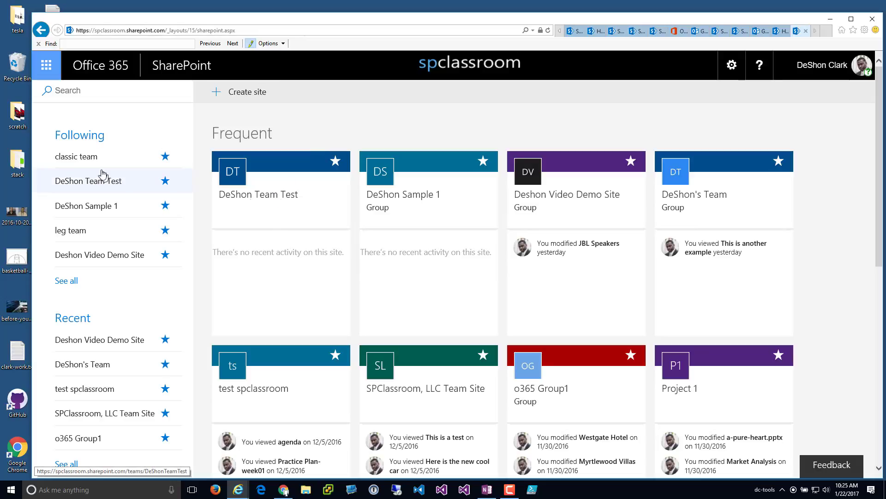
click(240, 198)
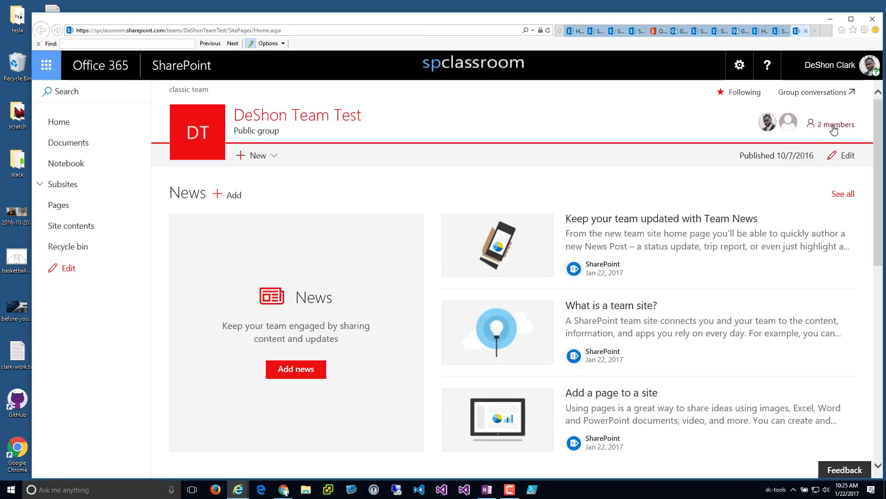
click(833, 124)
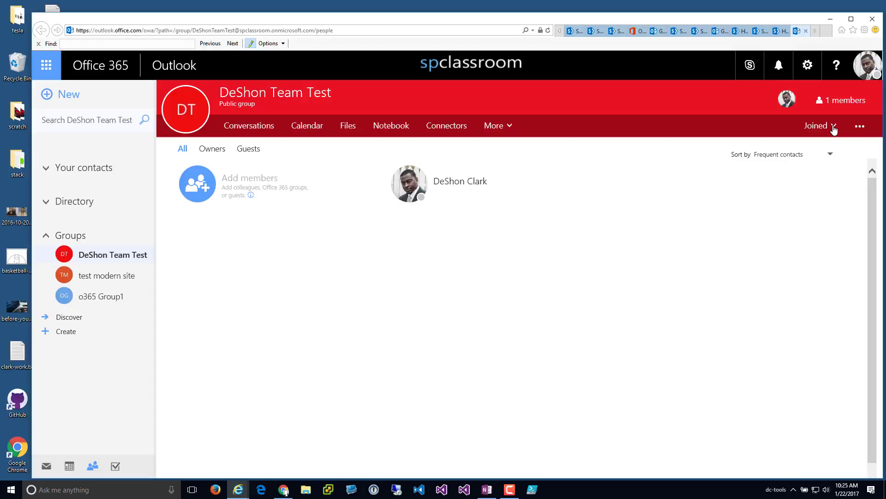
- Add the guest account, found by its e-mail address, as a new group member
click(201, 198)
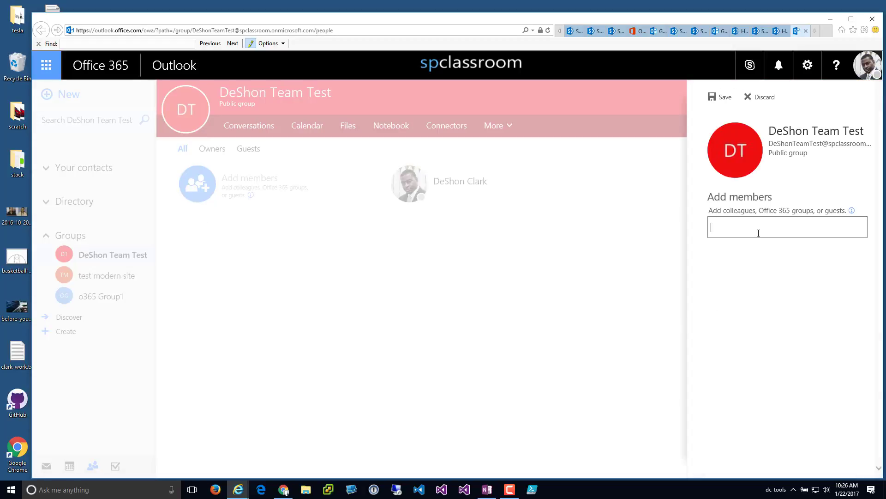
text(dclar)
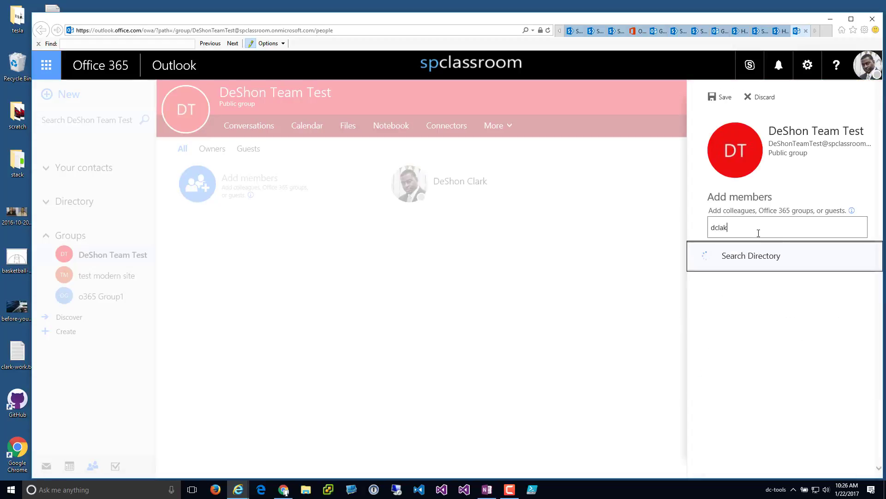
key(BackSpace)
key(BackSpace)
key(BackSpace)
key(BackSpace)
key(BackSpace)
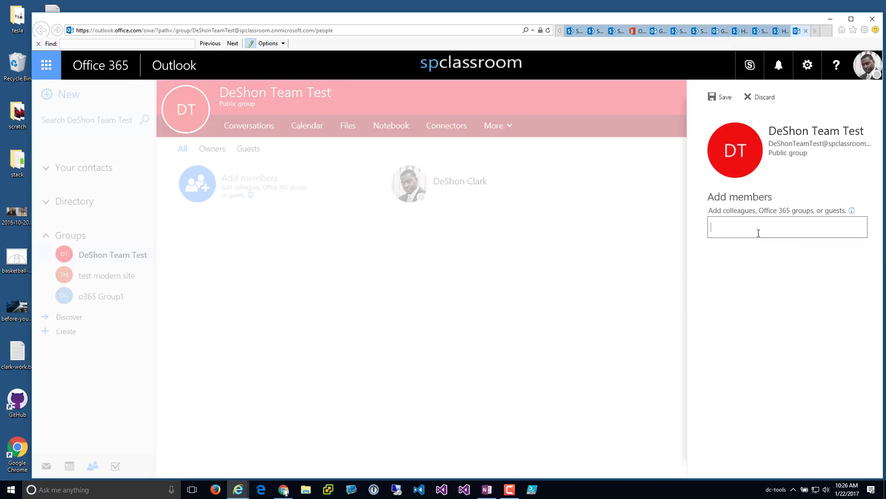
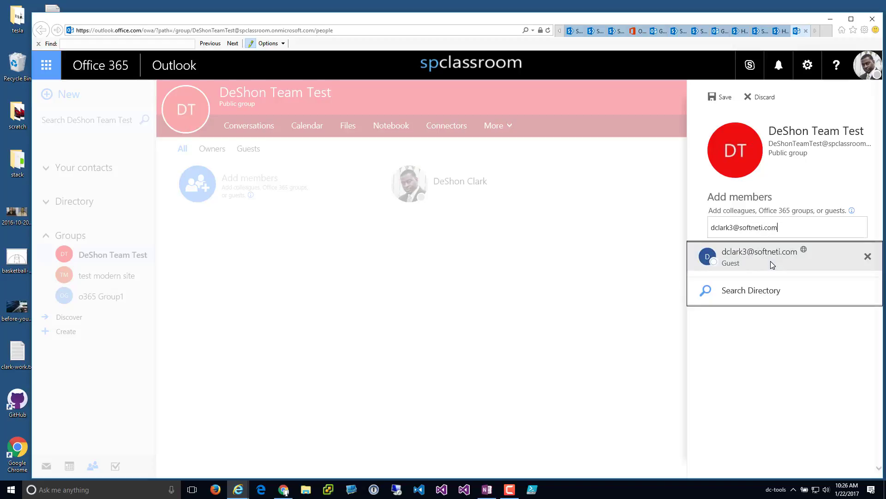
click(771, 262)
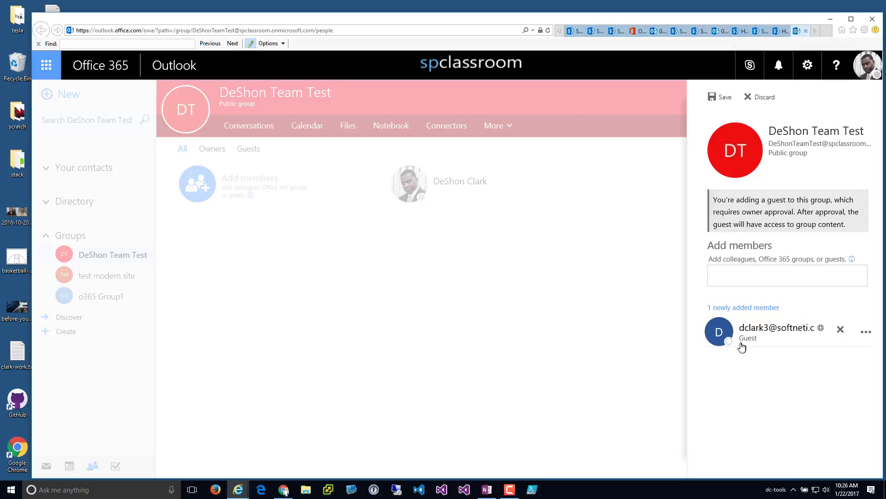
- Review the new guest member's contact card and its options menu
click(741, 340)
mouse_move(764, 328)
click(866, 331)
- Copy the guest's e-mail address and save the new member to DeShon Team Test
click(813, 364)
click(722, 97)
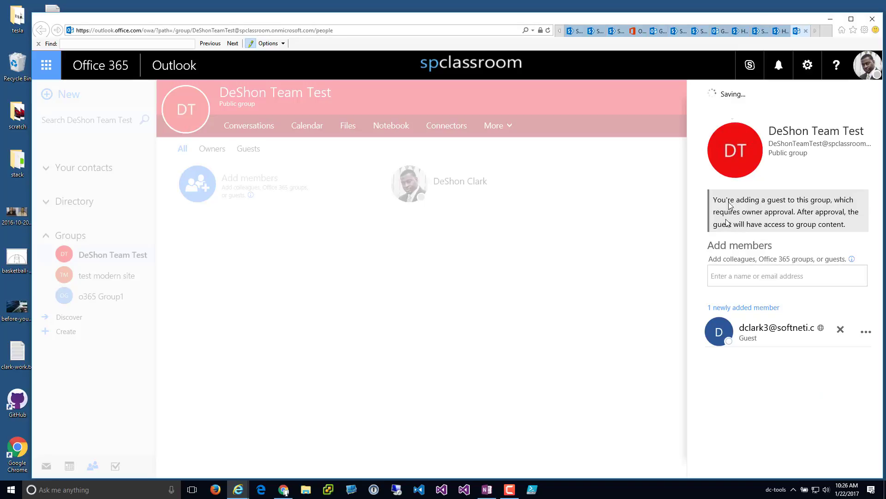